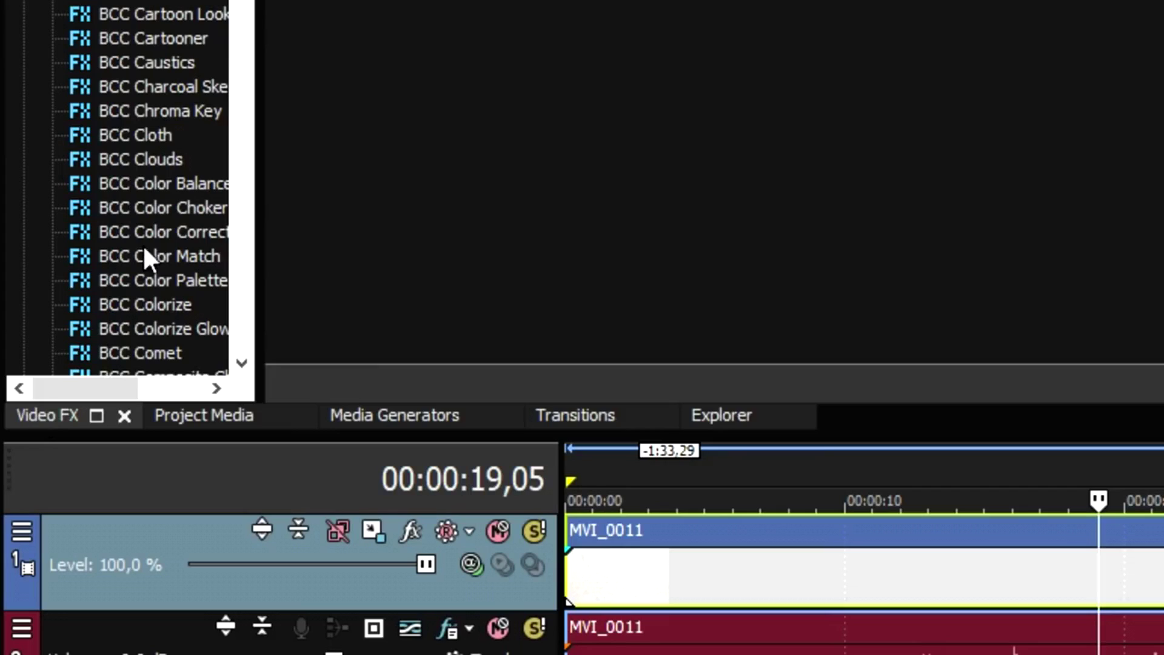
Apply the default Brightness and Contrast effect to the MVI_0011 clip with contrast 0,238 and return to the project start
scroll(59, 298, "down", 8)
scroll(136, 442, "down", 20)
left_click(166, 439)
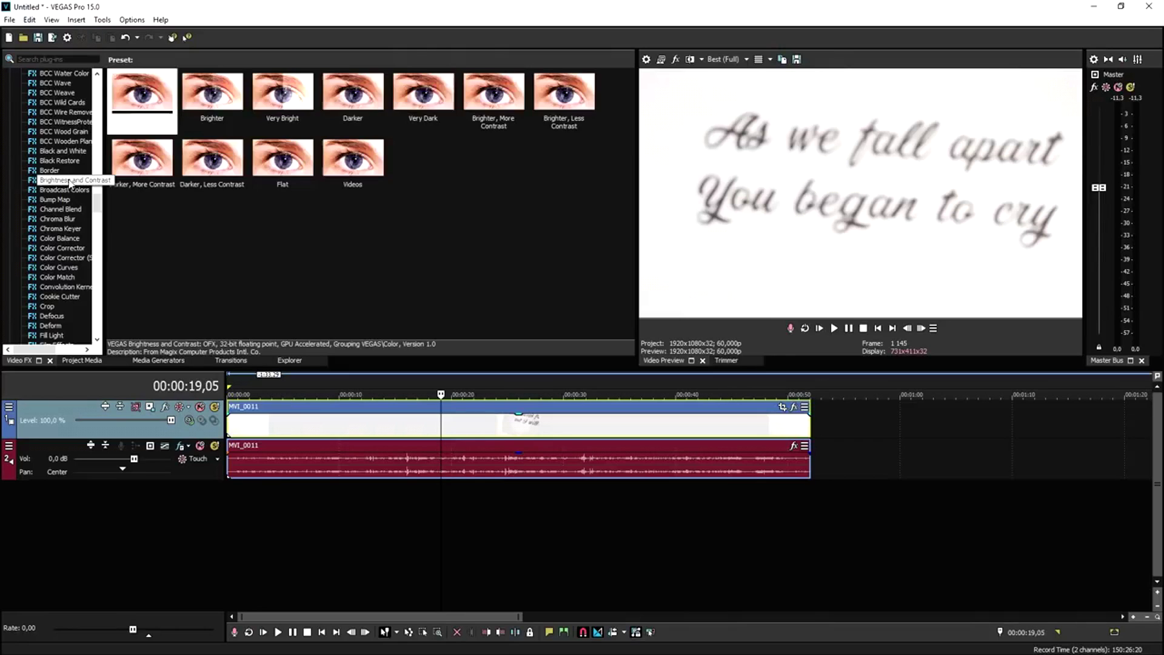
left_click_drag(142, 93, 351, 223)
left_click_drag(508, 421, 514, 431)
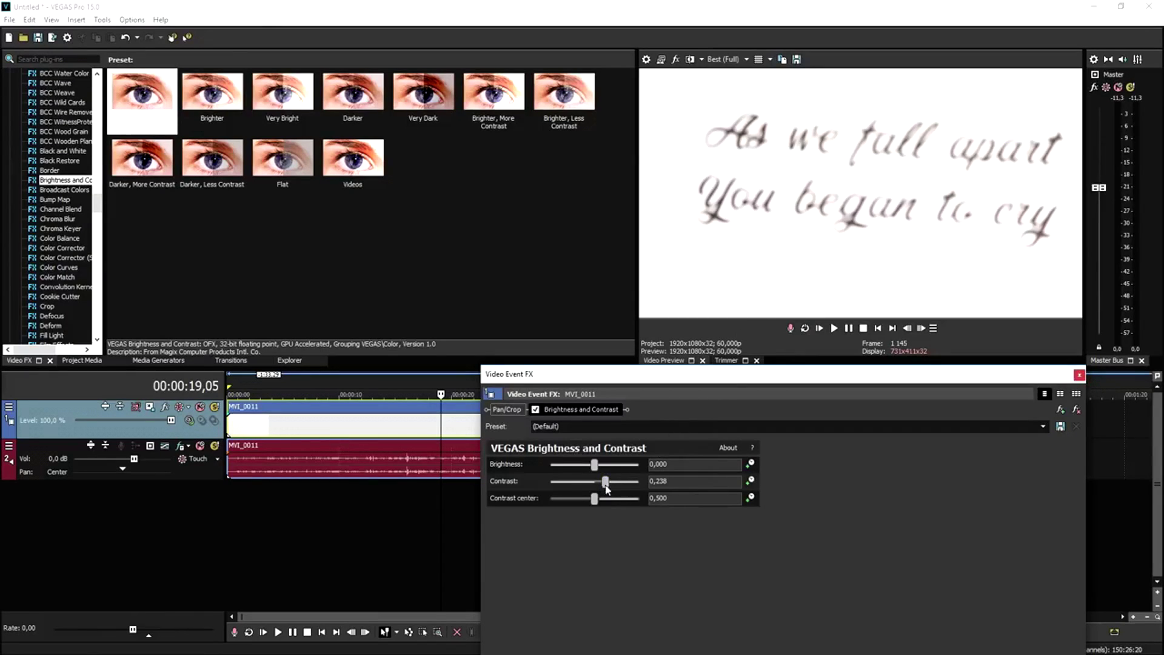
left_click(1079, 377)
left_click(877, 328)
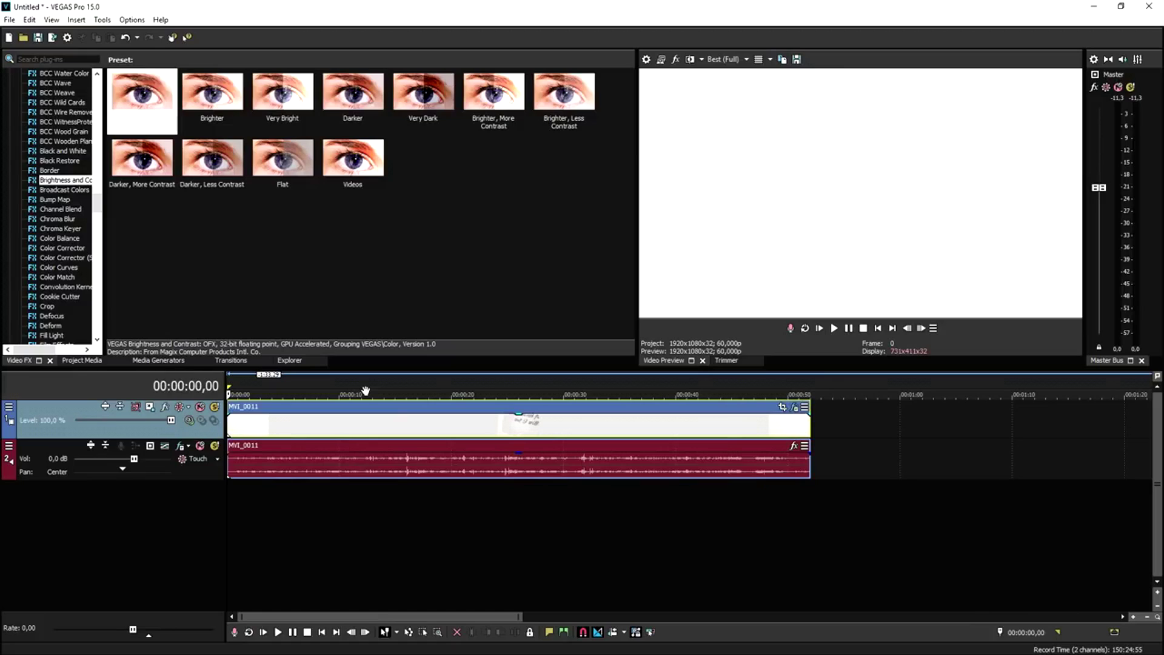
Add the song Culture Code - Feel Again to a new audio track after the video clip and briefly play it
left_click_drag(366, 391, 878, 519)
scroll(878, 518, "up", 5)
key("space")
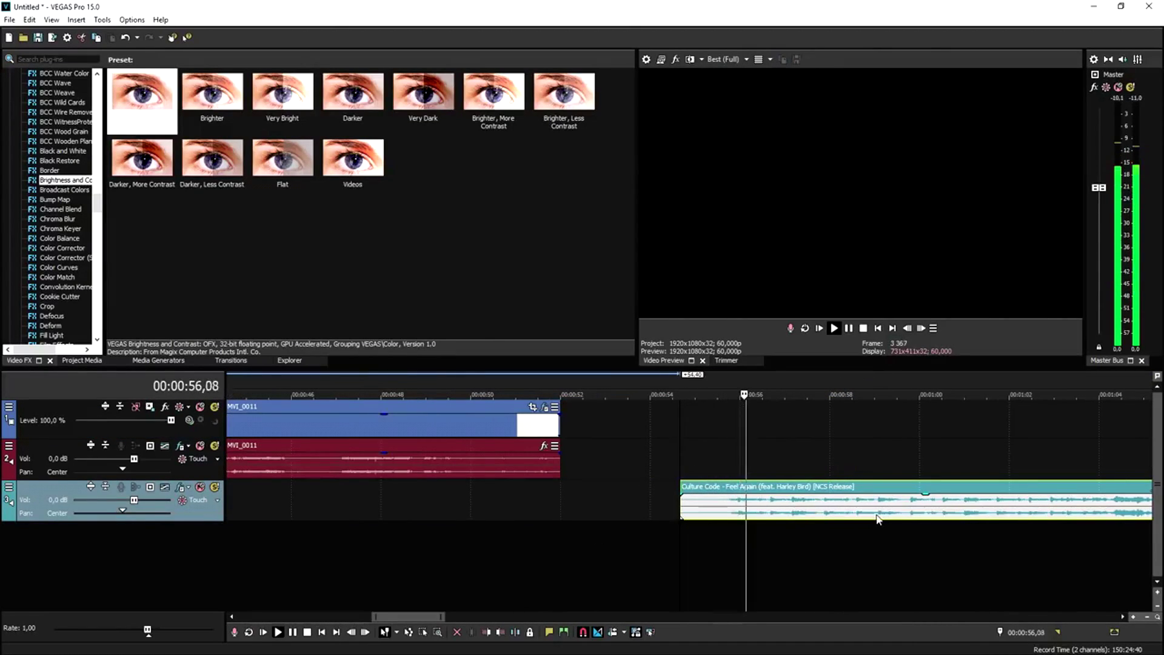
key("space")
scroll(824, 508, "down", 8)
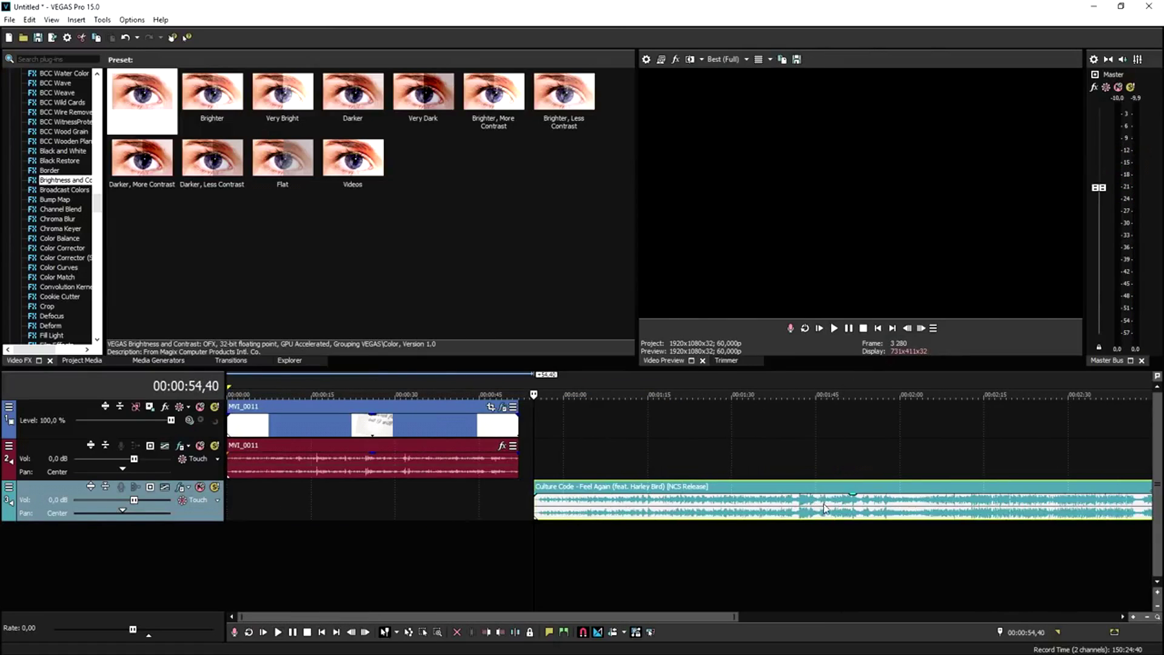
Move the Feel Again song to the very start of the timeline, beneath the recorded clip
left_click(878, 328)
scroll(826, 489, "up", 4)
scroll(826, 488, "down", 2)
left_click_drag(898, 503, 513, 505)
scroll(464, 505, "up", 8)
key("space")
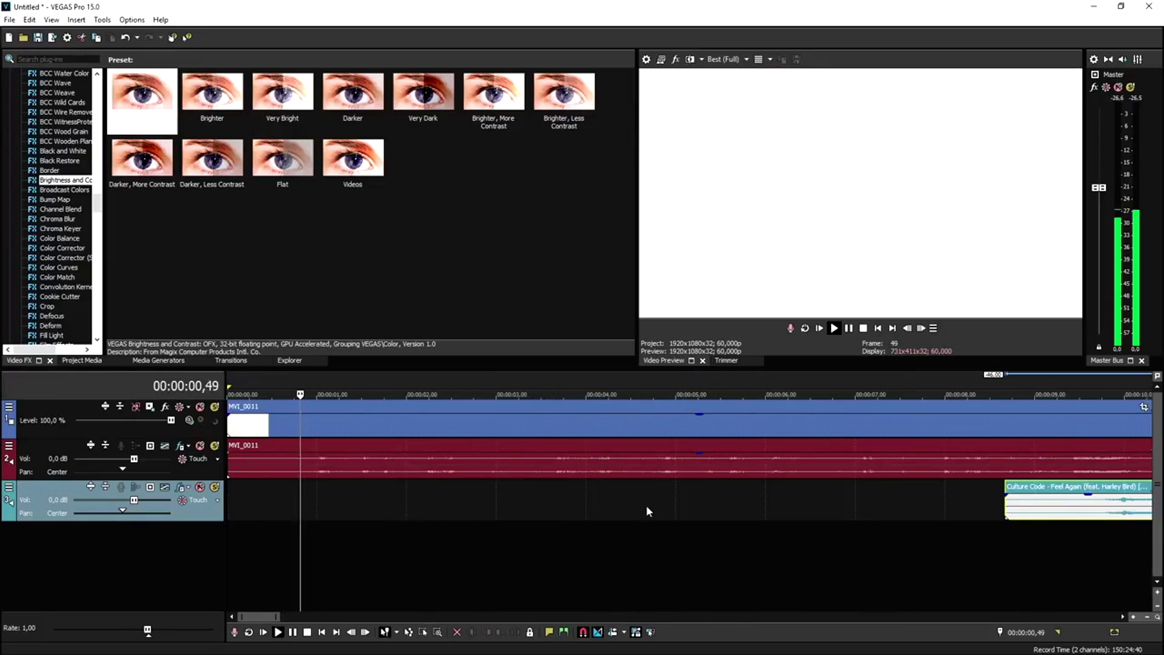
scroll(843, 512, "down", 1)
key("space")
left_click_drag(847, 513, 266, 504)
Shift the MVI_0011 clip 15 frames later to line its recorded audio up with the song, and play the result
key("space")
scroll(535, 469, "up", 3)
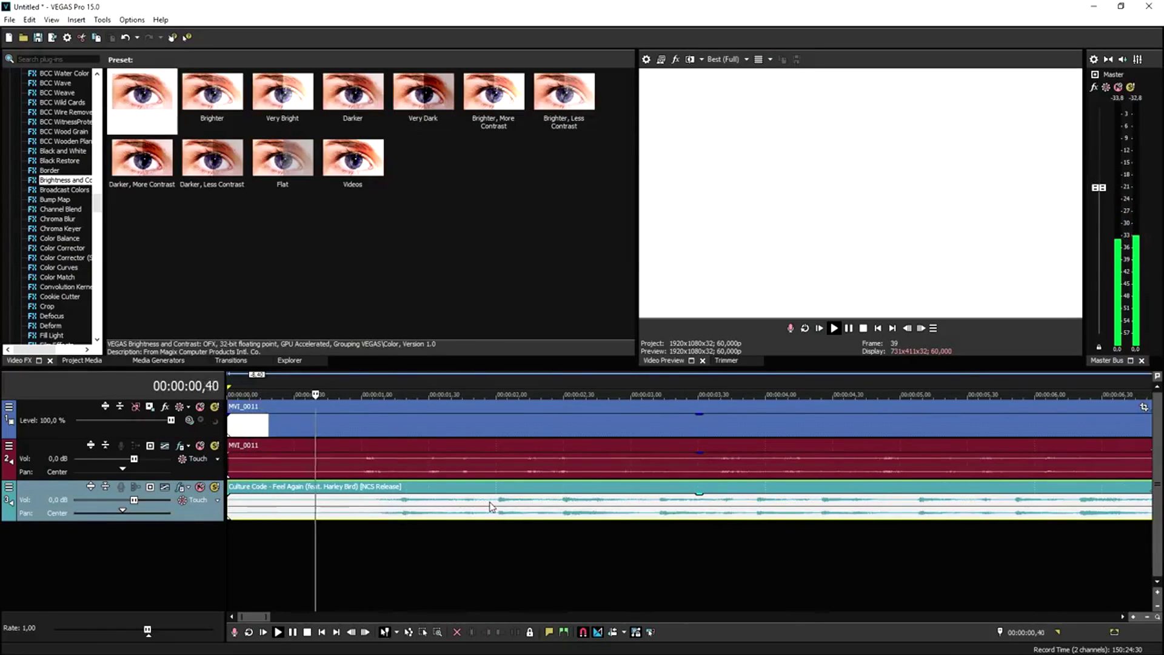
key("space")
left_click_drag(509, 431, 557, 432)
key("space")
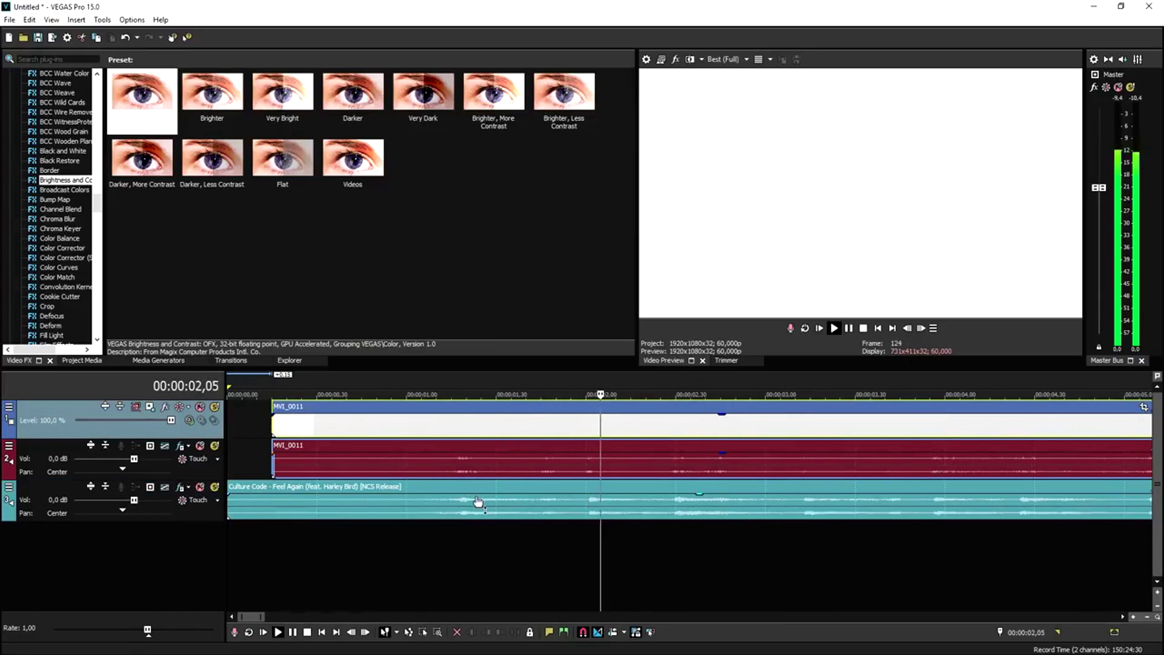
Compare the recorded audio's sync with the song during playback by temporarily lowering the song's volume
left_click_drag(477, 494, 477, 517)
scroll(477, 516, "down", 4)
left_click(668, 514)
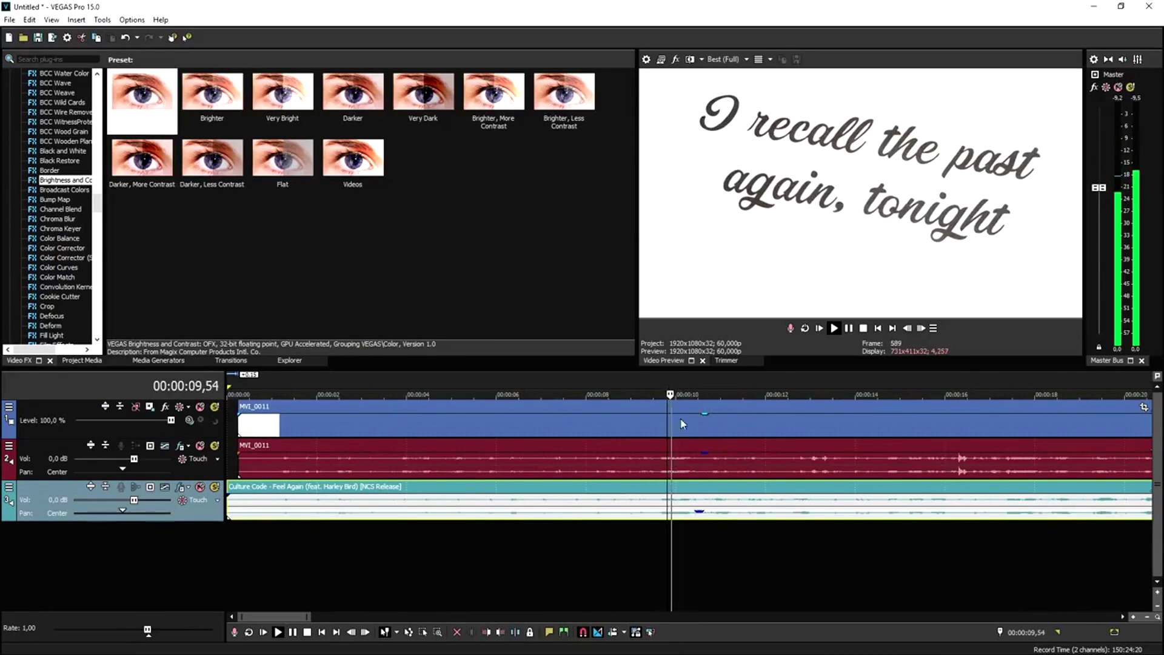
left_click_drag(668, 512, 670, 485)
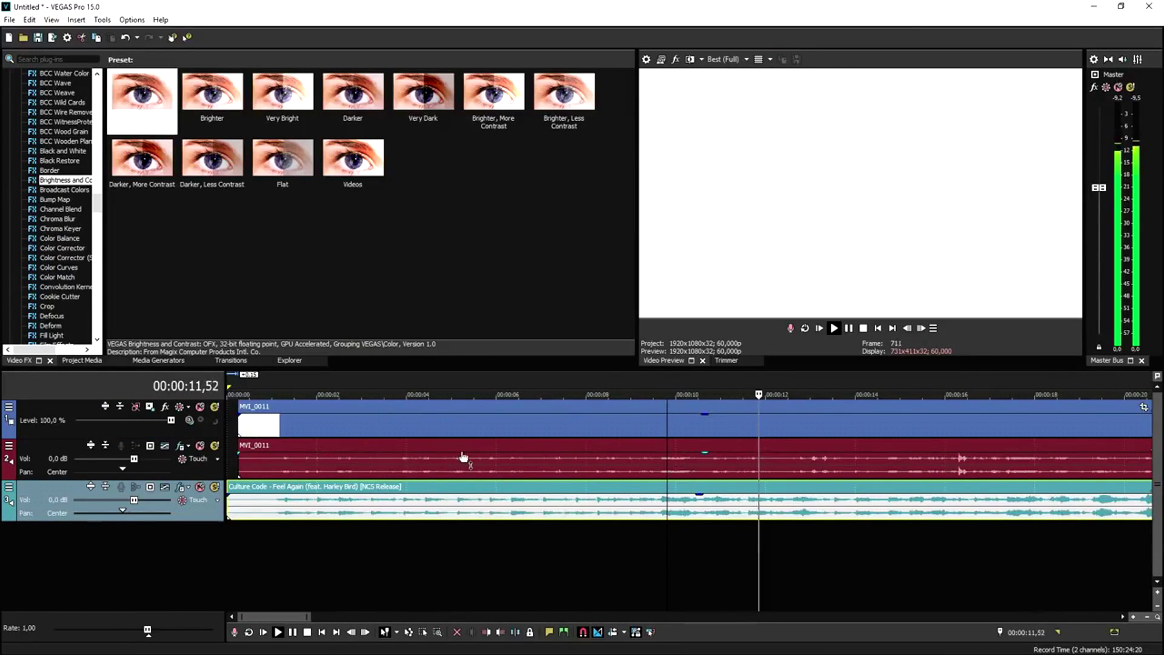
Stop playback and extend the MVI_0011 clip's start edge back to the beginning of the timeline
key("space")
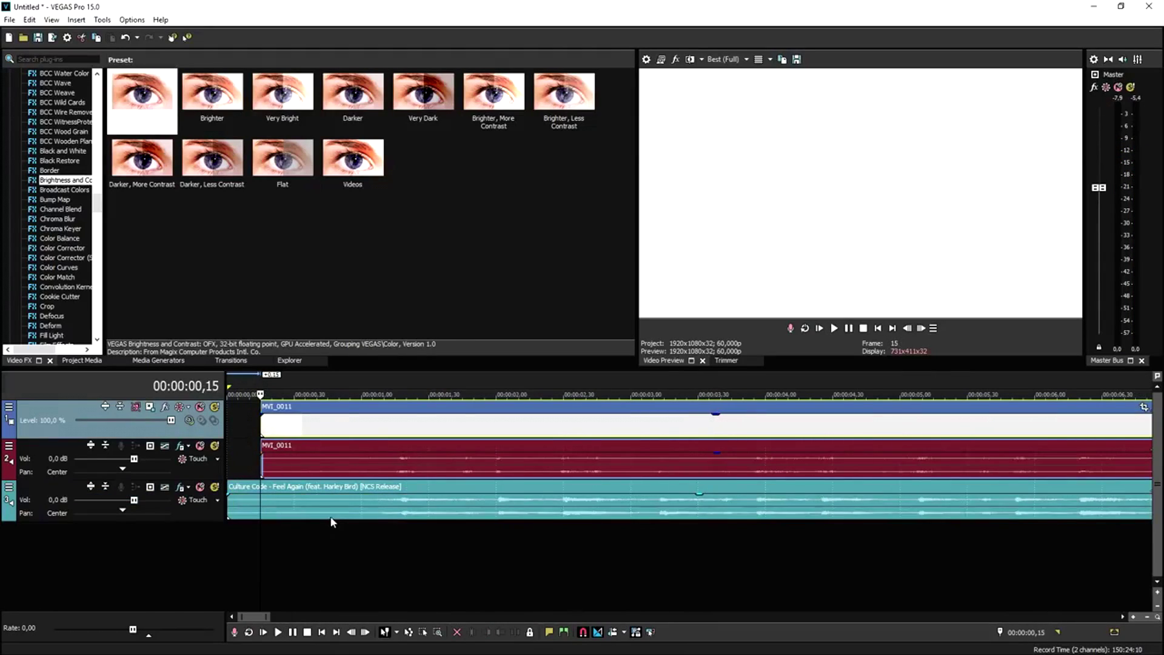
scroll(340, 515, "up", 2)
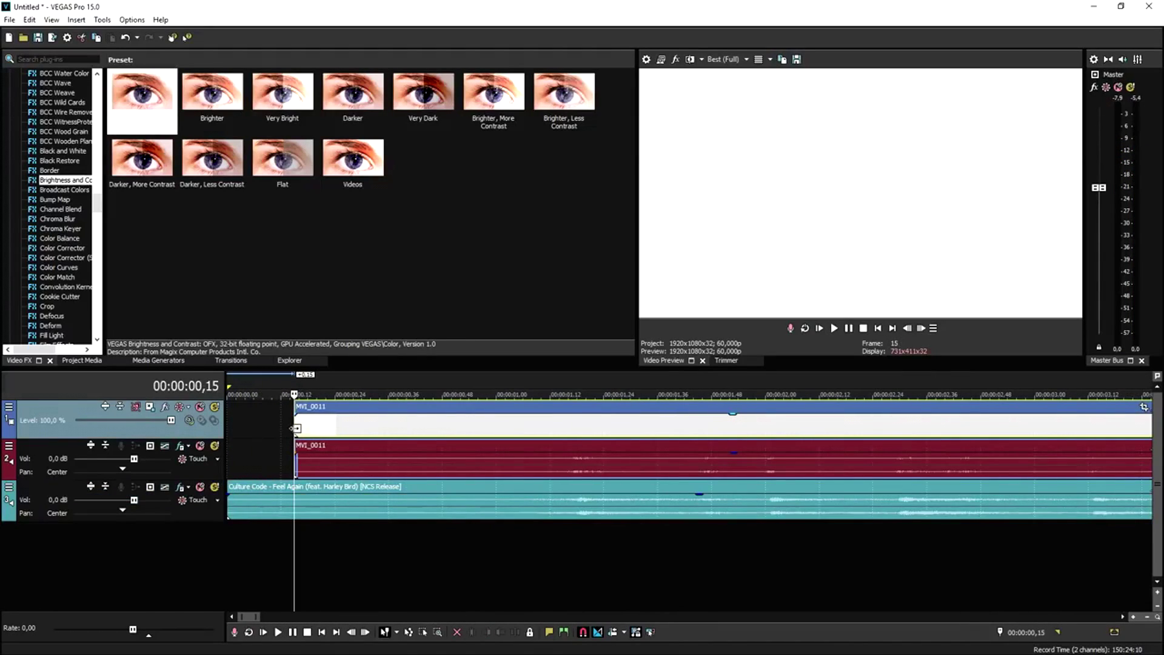
left_click_drag(294, 433, 228, 435)
Delete the clip's recorded audio and move the song up into its place on the second track
left_click(333, 470)
scroll(385, 469, "down", 6)
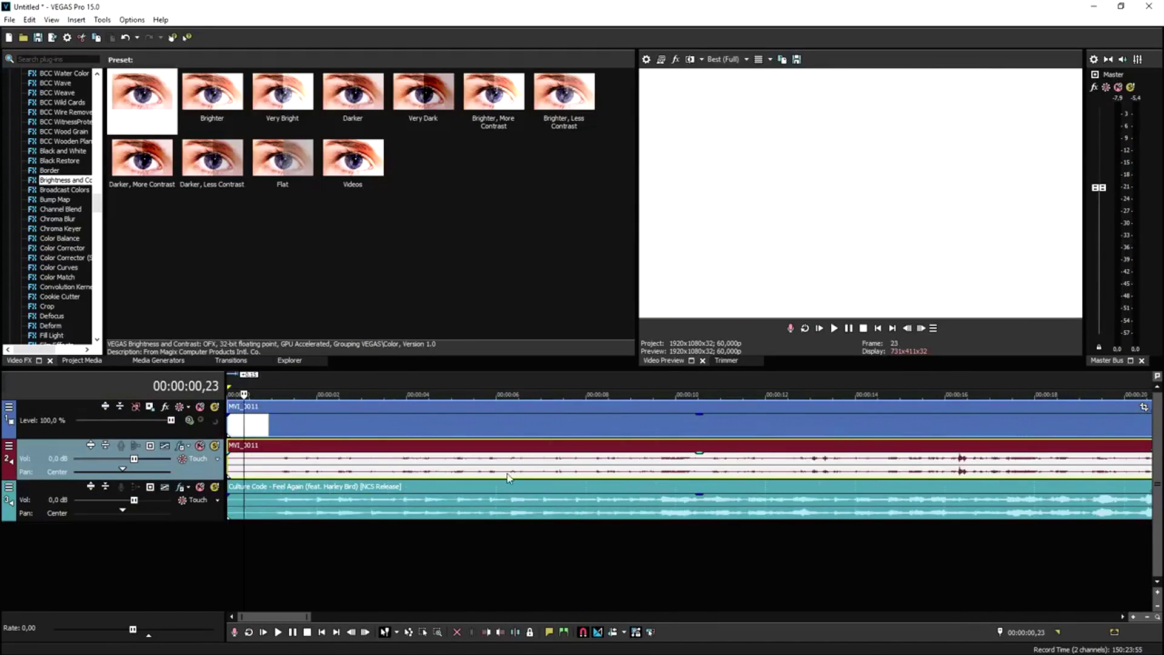
left_click(502, 469)
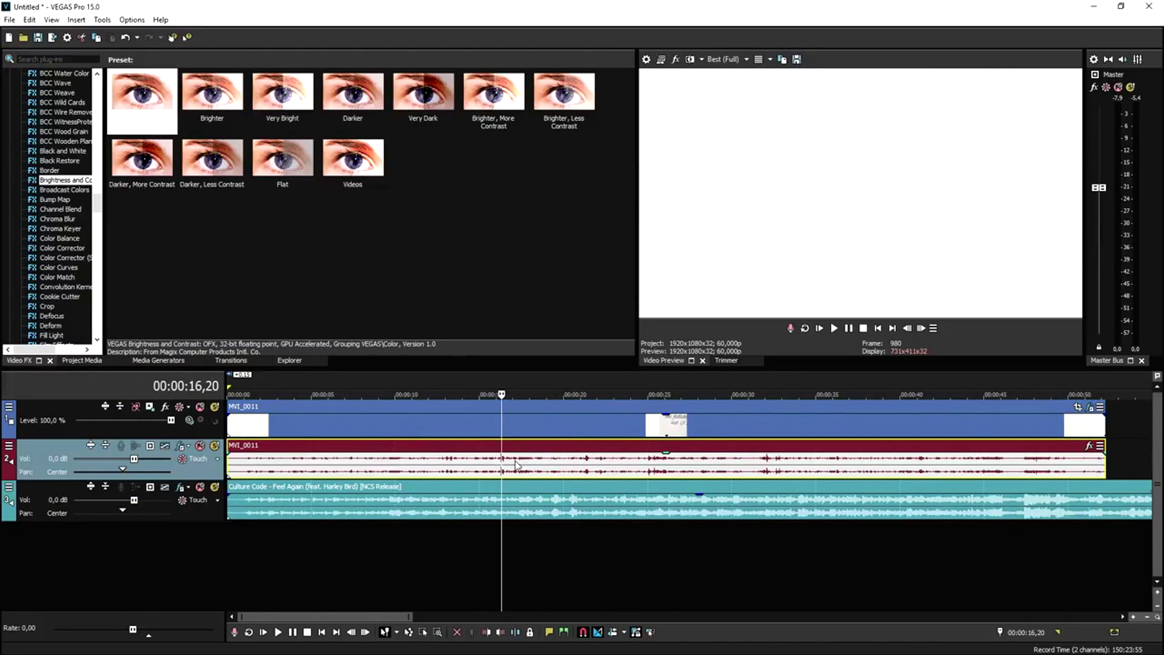
left_click_drag(517, 467, 550, 465)
key("Delete")
left_click_drag(324, 491, 331, 450)
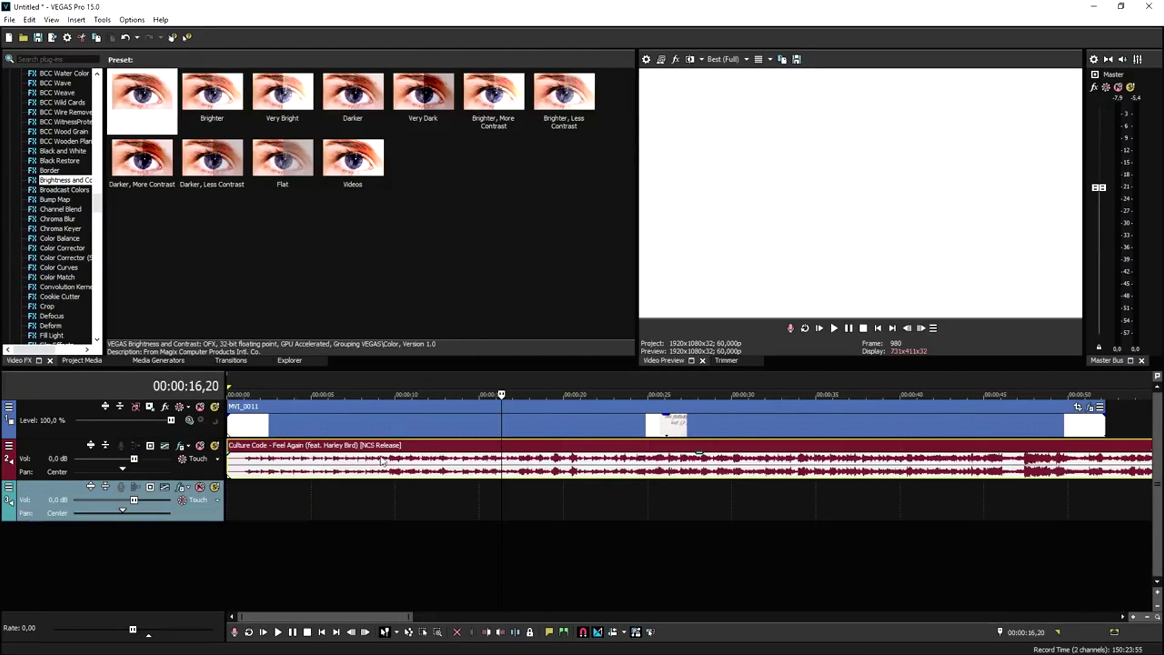
Select both the MVI_0011 video clip and the song and create a new group from them
left_click(409, 430)
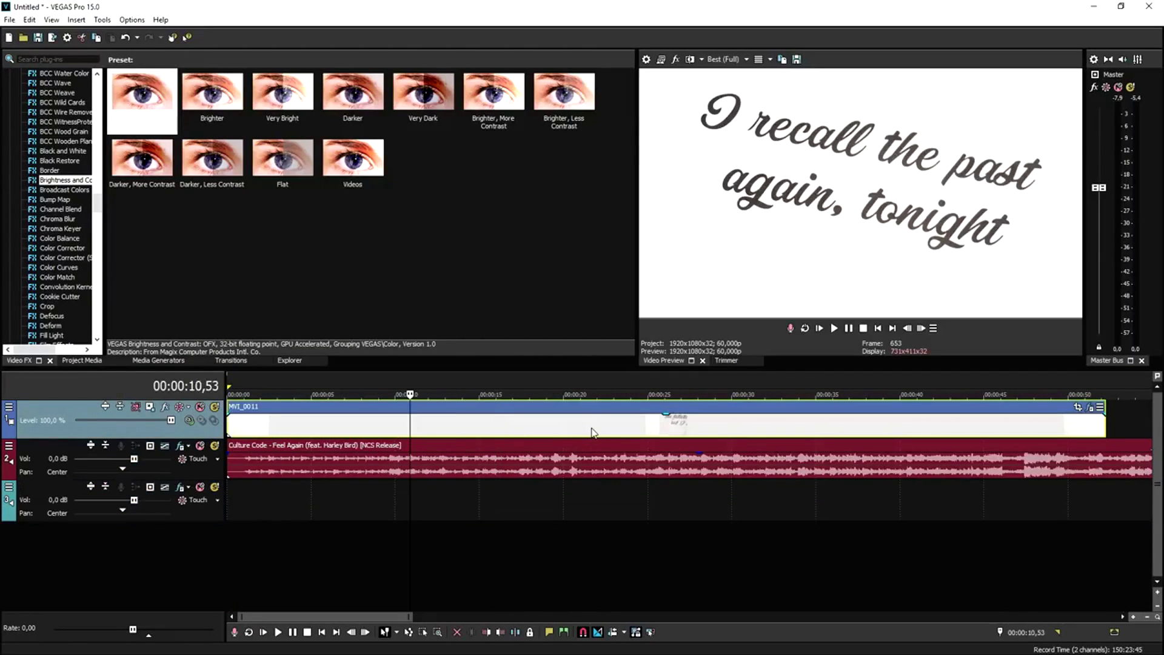
left_click(447, 467)
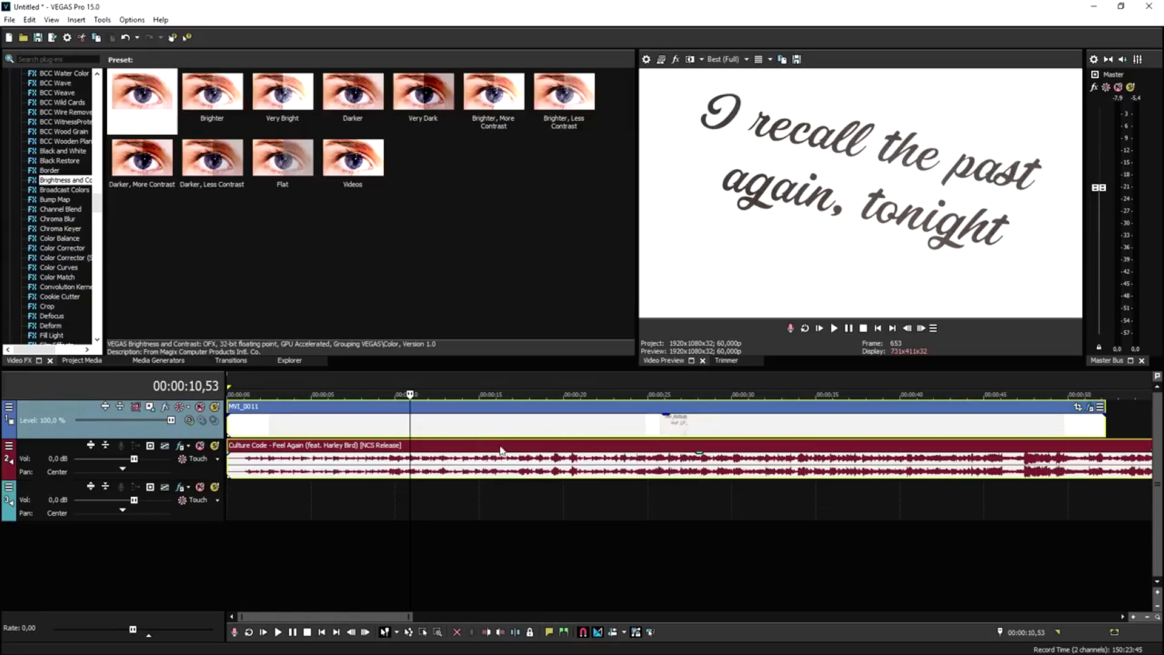
right_click(459, 432)
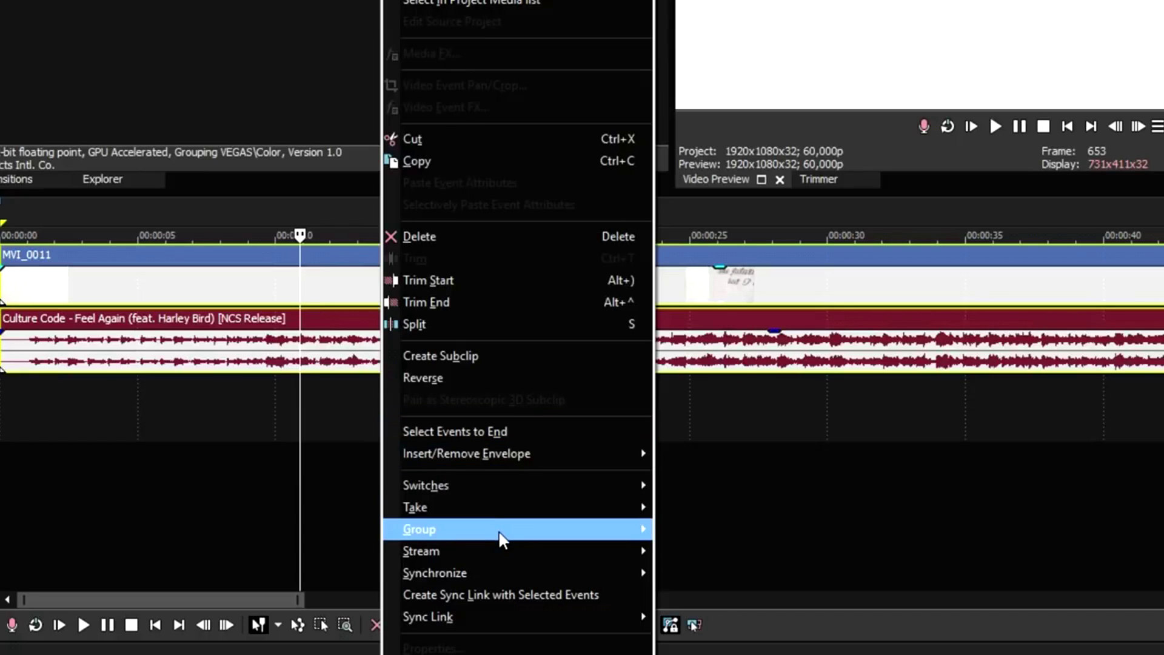
mouse_move(532, 574)
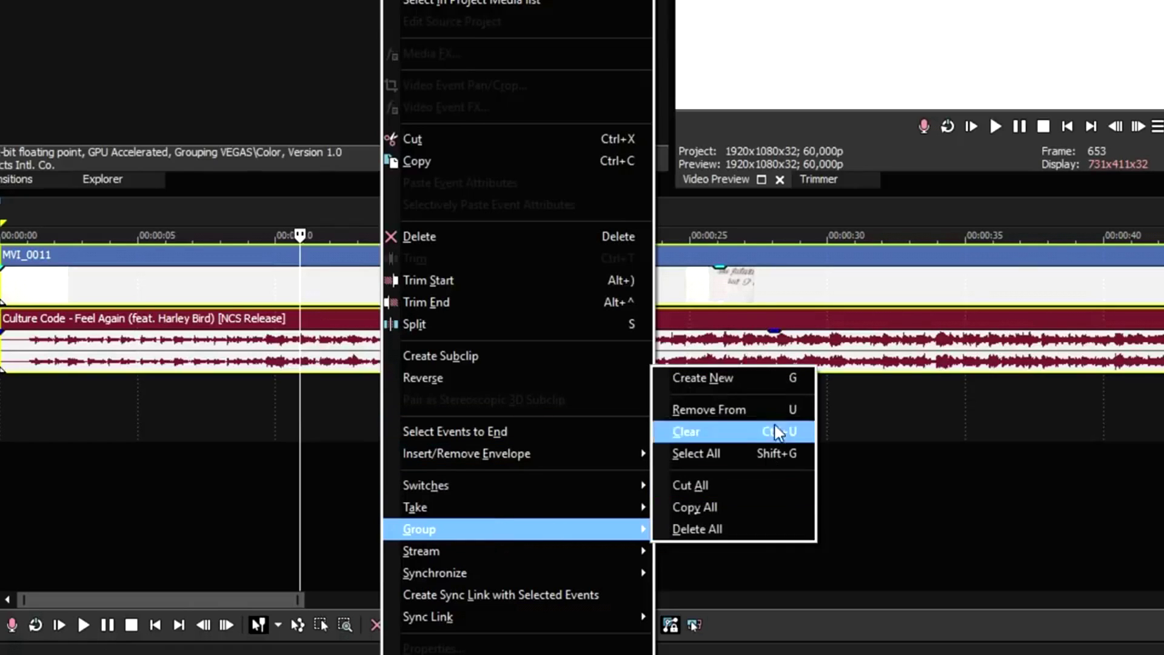
left_click(745, 379)
Trim the song so that it ends together with the MVI_0011 video clip
left_click(401, 430)
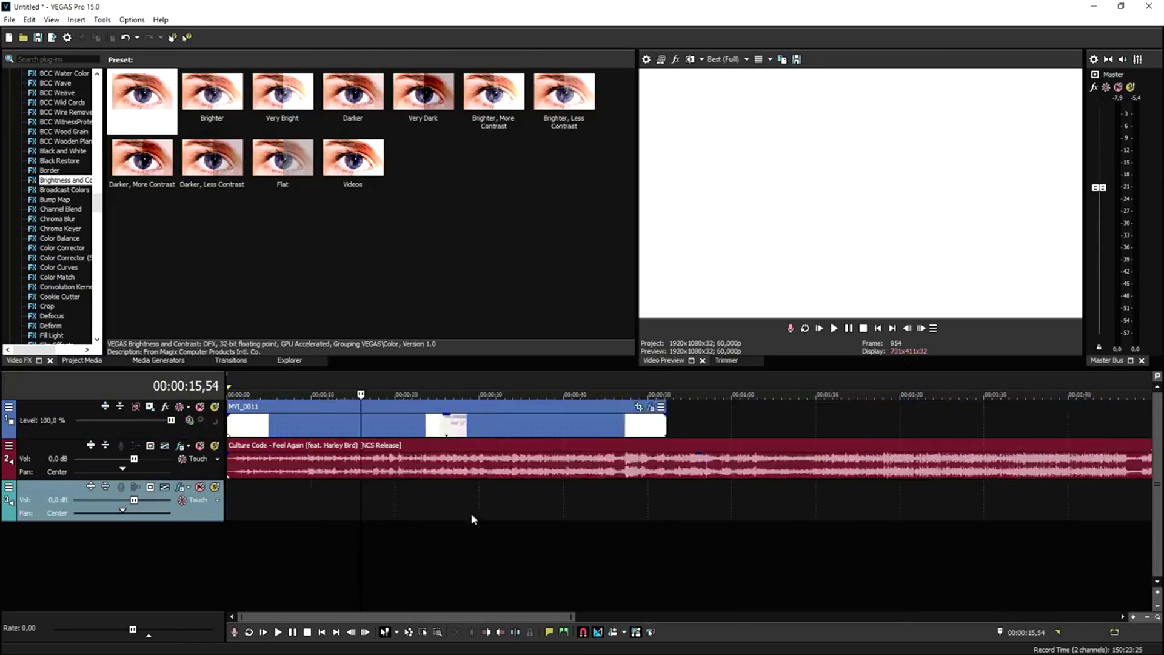
scroll(471, 520, "down", 3)
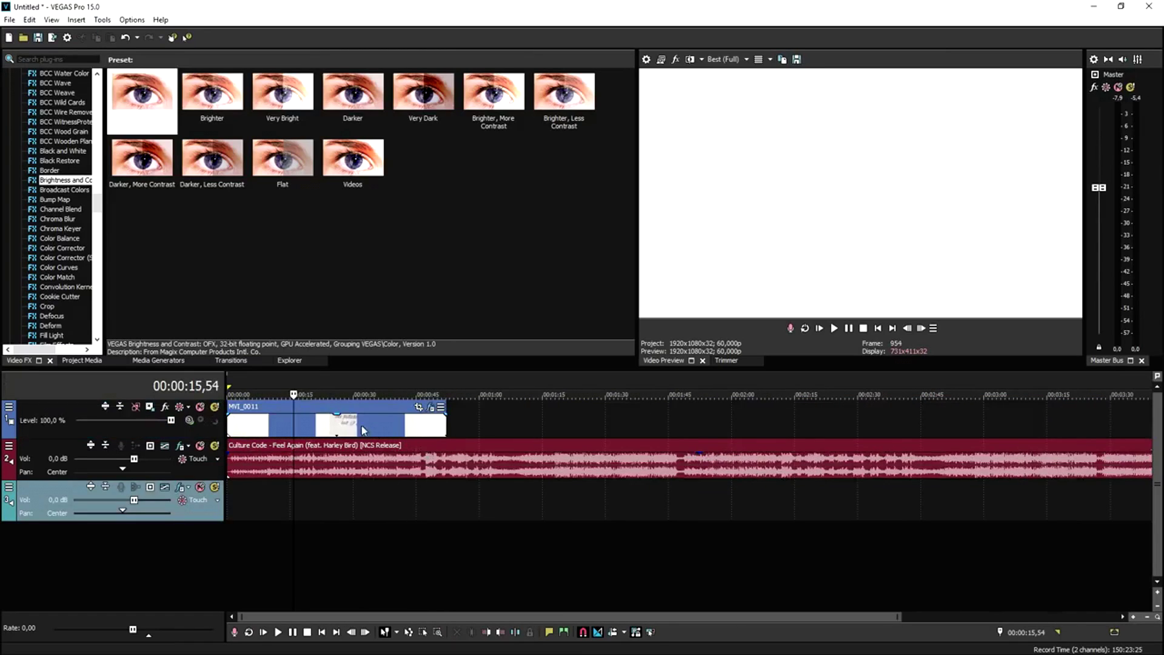
left_click(350, 427)
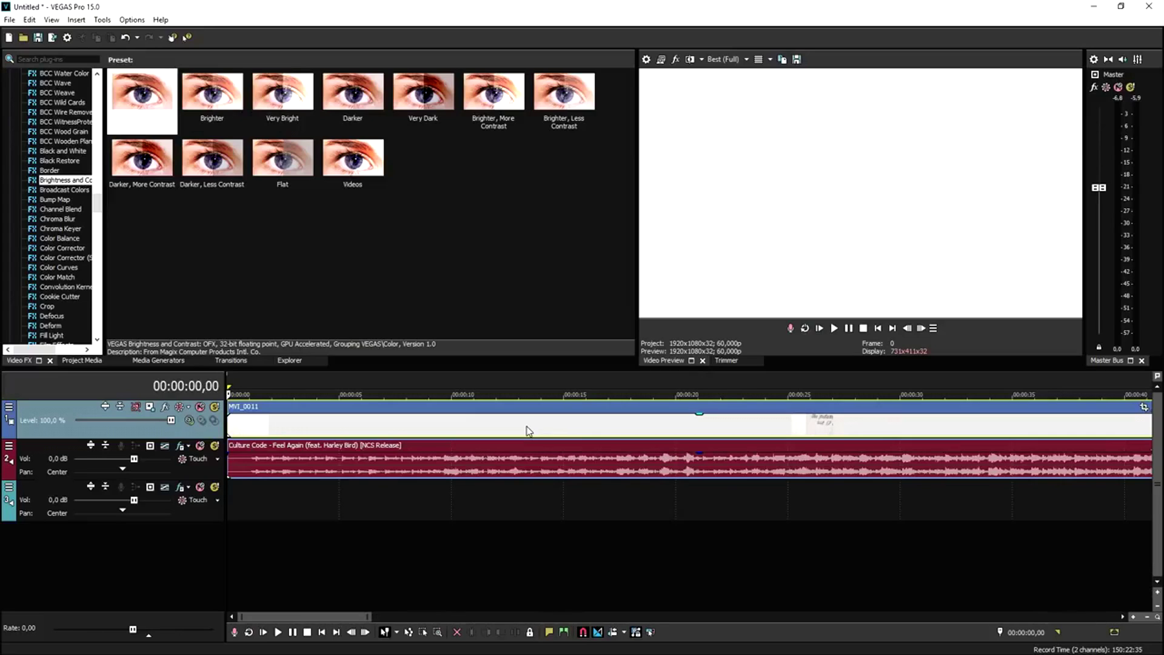
scroll(553, 440, "down", 3)
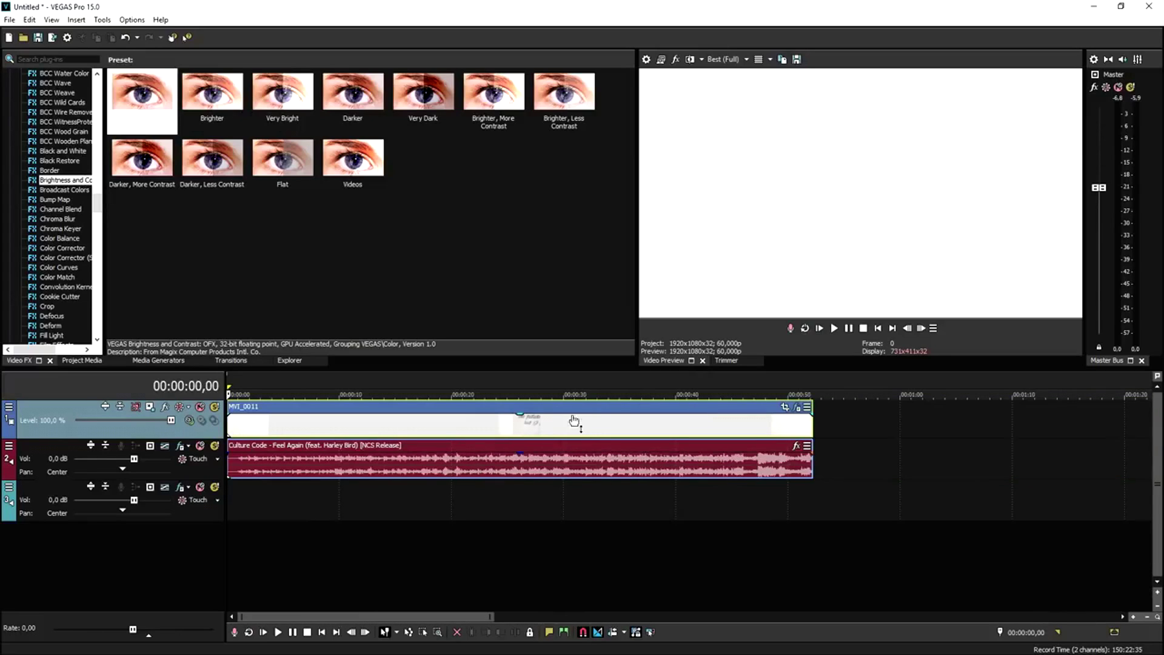
scroll(478, 444, "up", 3)
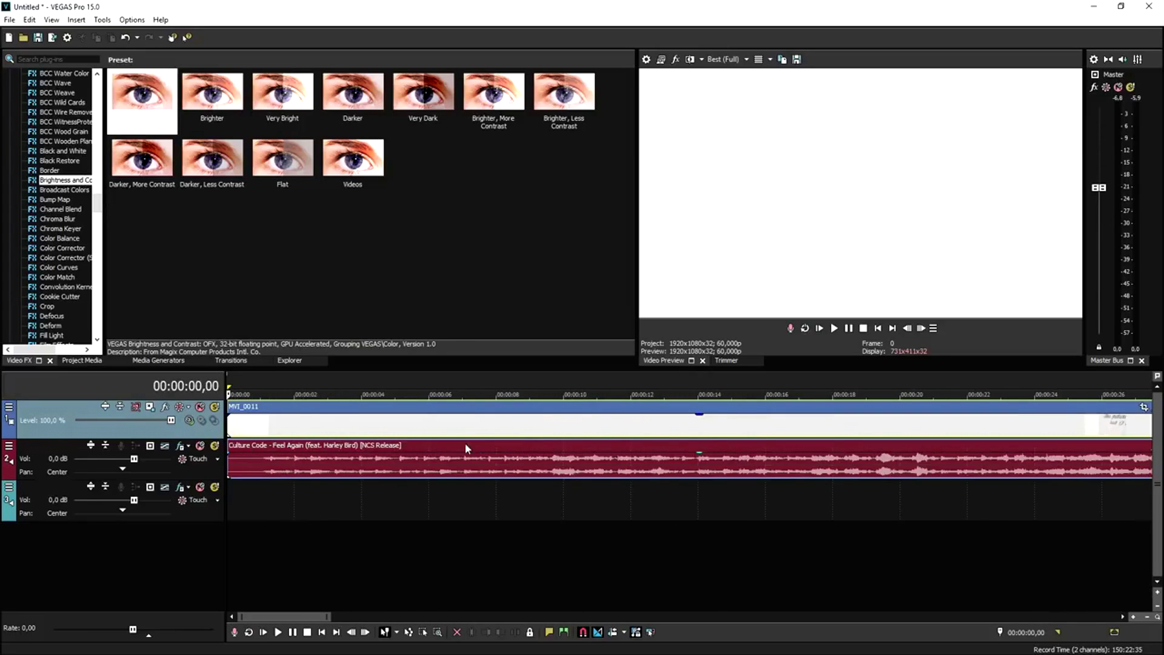
Play the timeline from about 2 seconds to check how the lyrics footage fits the music
left_click(393, 428)
left_click(308, 380)
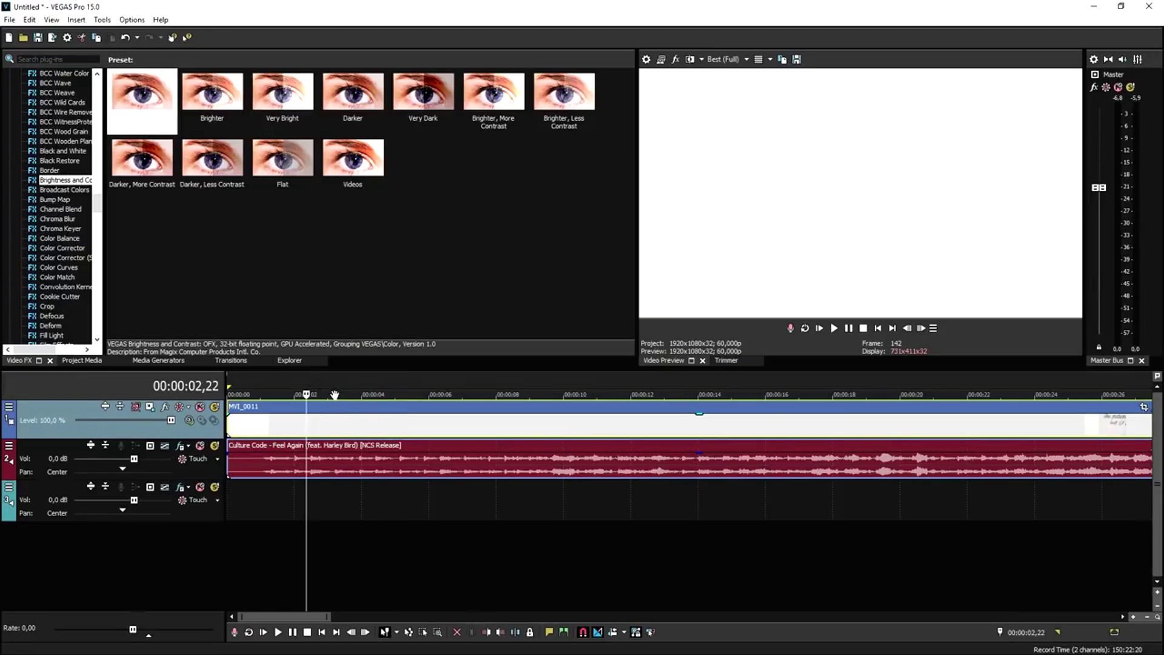
key("space")
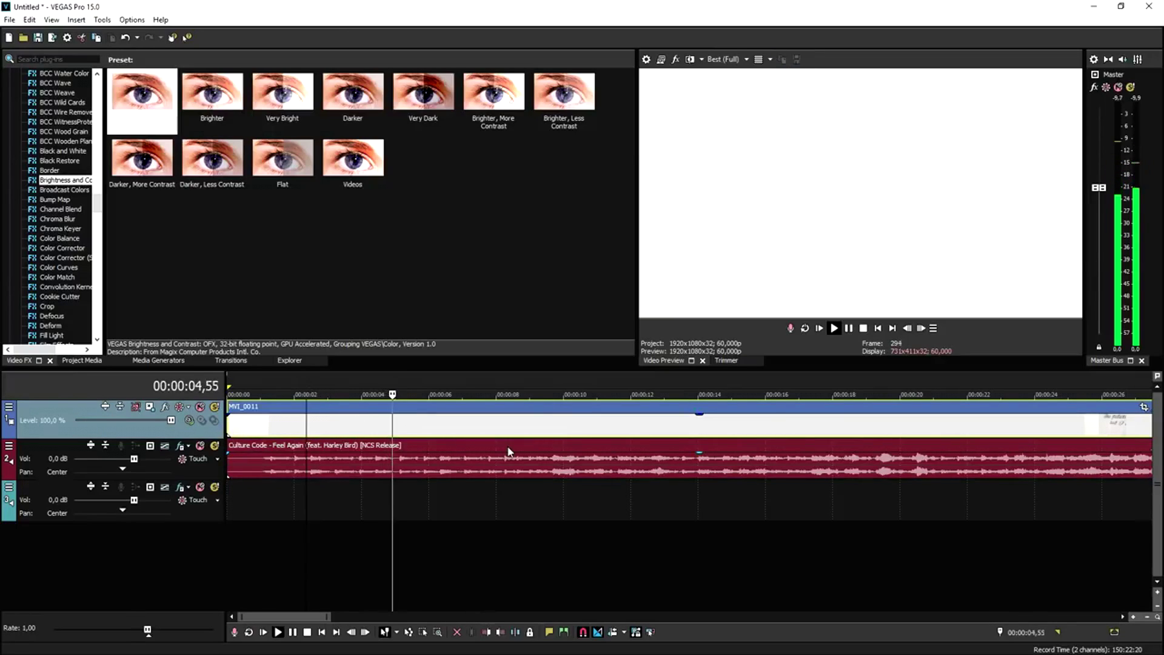
scroll(537, 433, "up", 1)
key("space")
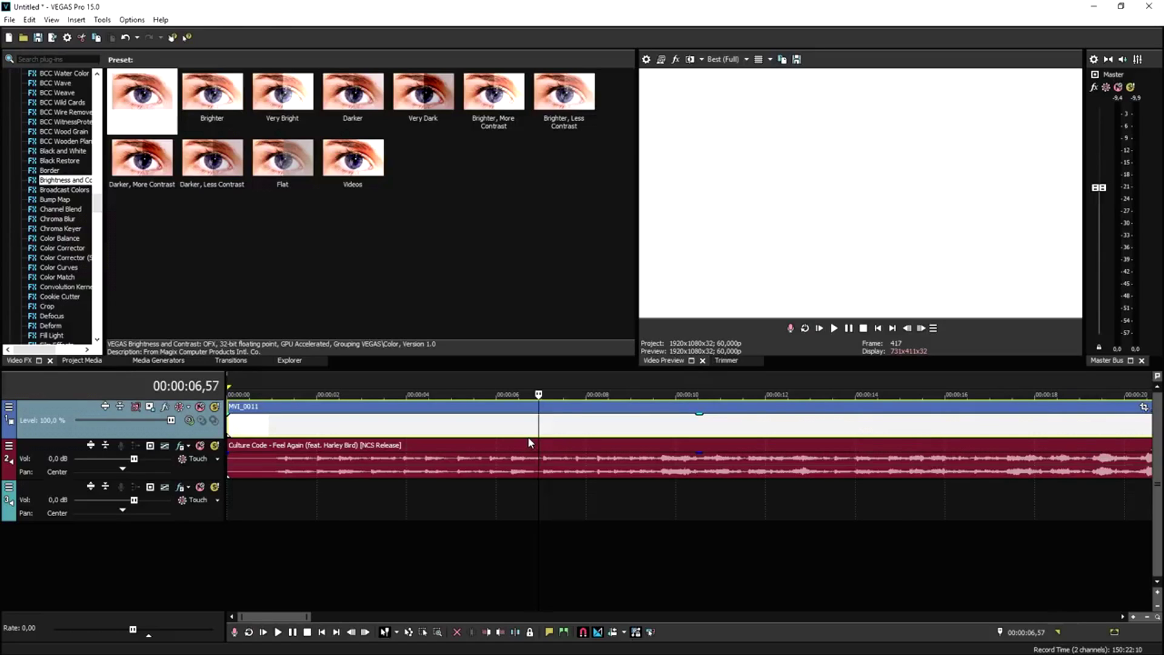
Split the last MVI_0011 clip at about 29 seconds, in the blank part after "The future's far away, but I will stay"
scroll(446, 435, "up", 2)
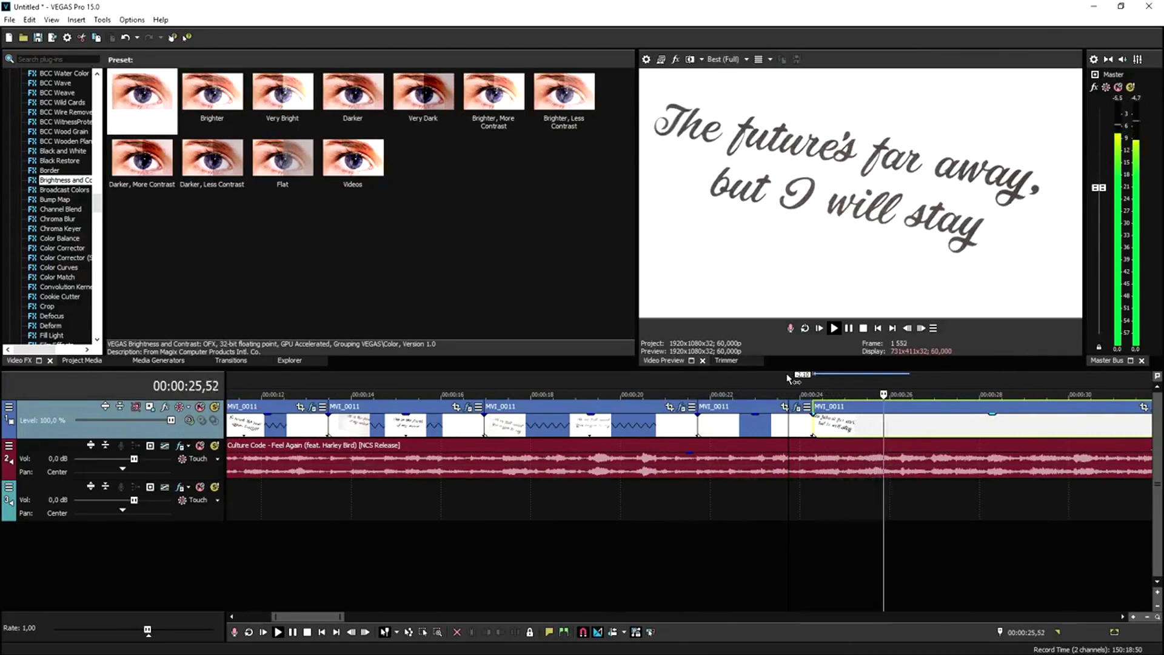
scroll(798, 438, "down", 3)
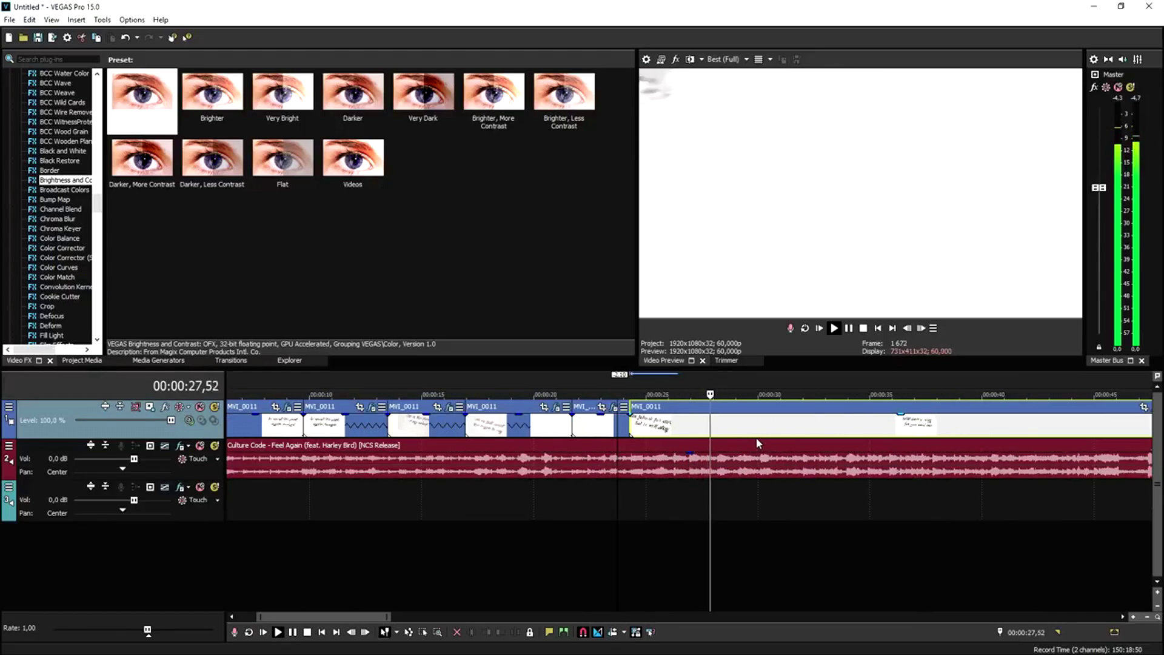
left_click(731, 420)
key("s")
Move the remaining footage later, time-stretch the "The future's far away" section to about 00:00:32, and play it back
left_click_drag(744, 420, 855, 420)
left_click_drag(731, 420, 829, 425)
key("space")
scroll(822, 426, "up", 2)
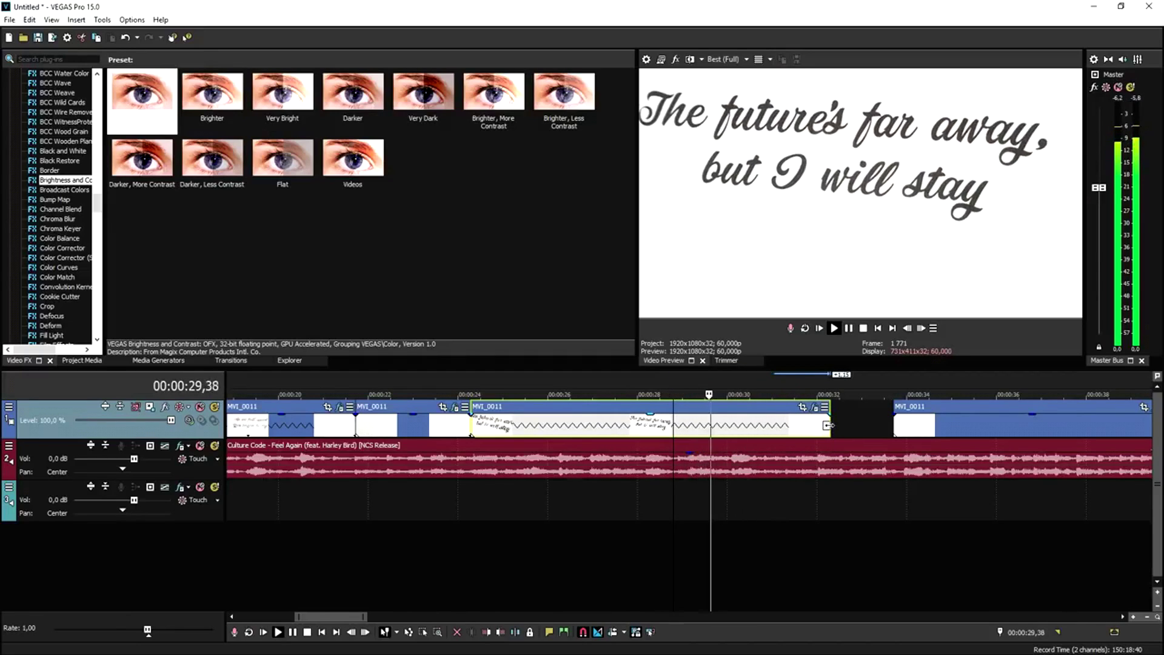
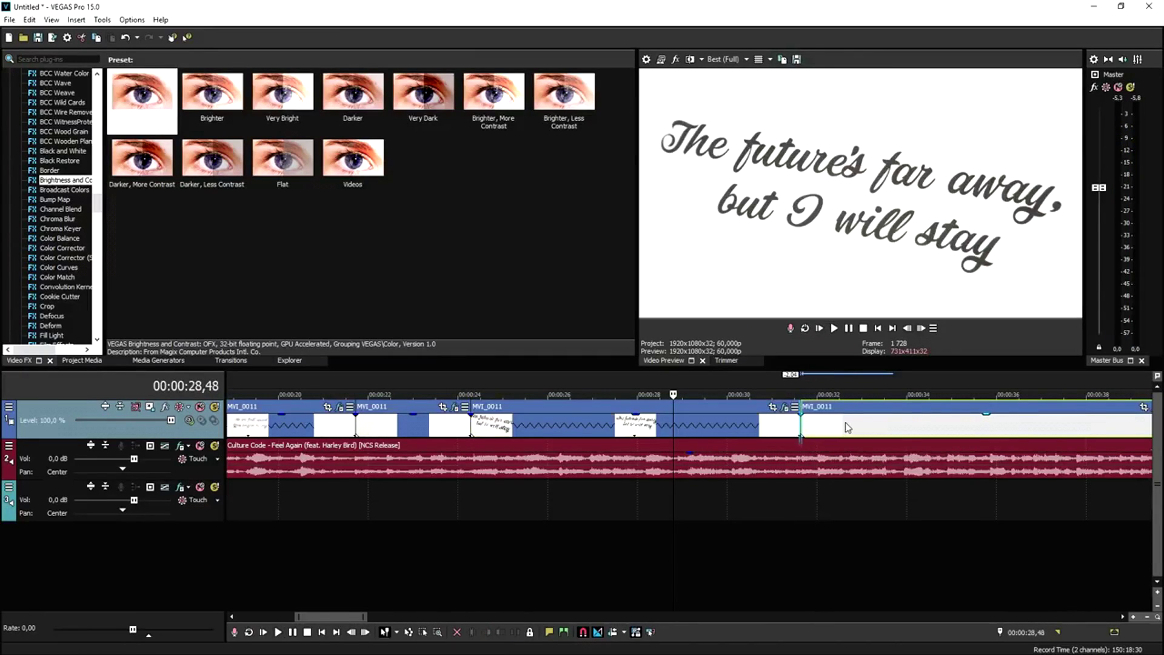
Play the remaining footage, locate the start of "Just take a leap" at about 33 seconds, and remove the blank part before it
left_click(777, 377)
key("space")
scroll(735, 428, "up", 1)
scroll(735, 428, "down", 1)
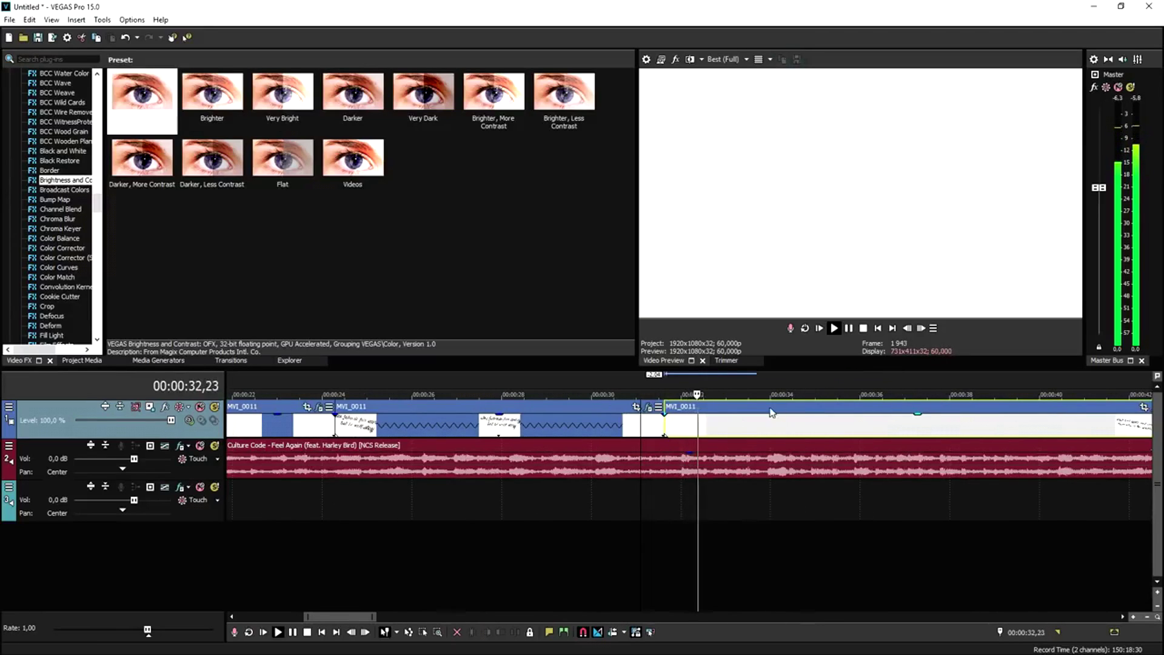
key("Return")
left_click(735, 429)
key("space")
key("Return")
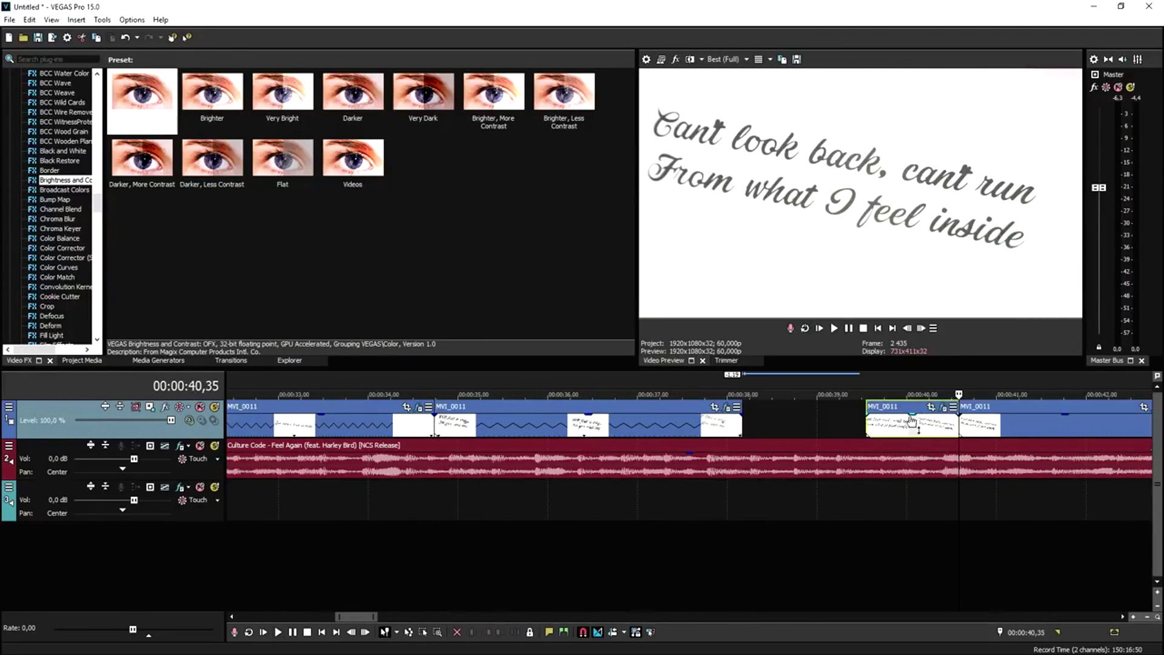
key("Delete")
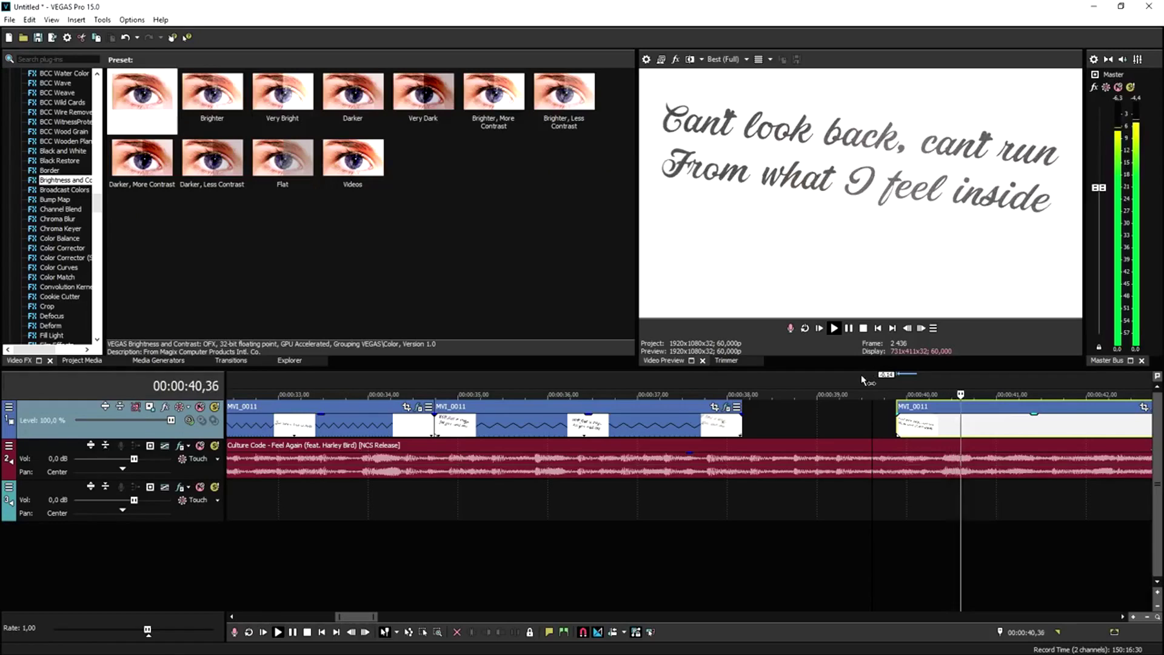
Add a white Solid Color event in the gap between the MVI_0011 clips at about 38 seconds
left_click(779, 413)
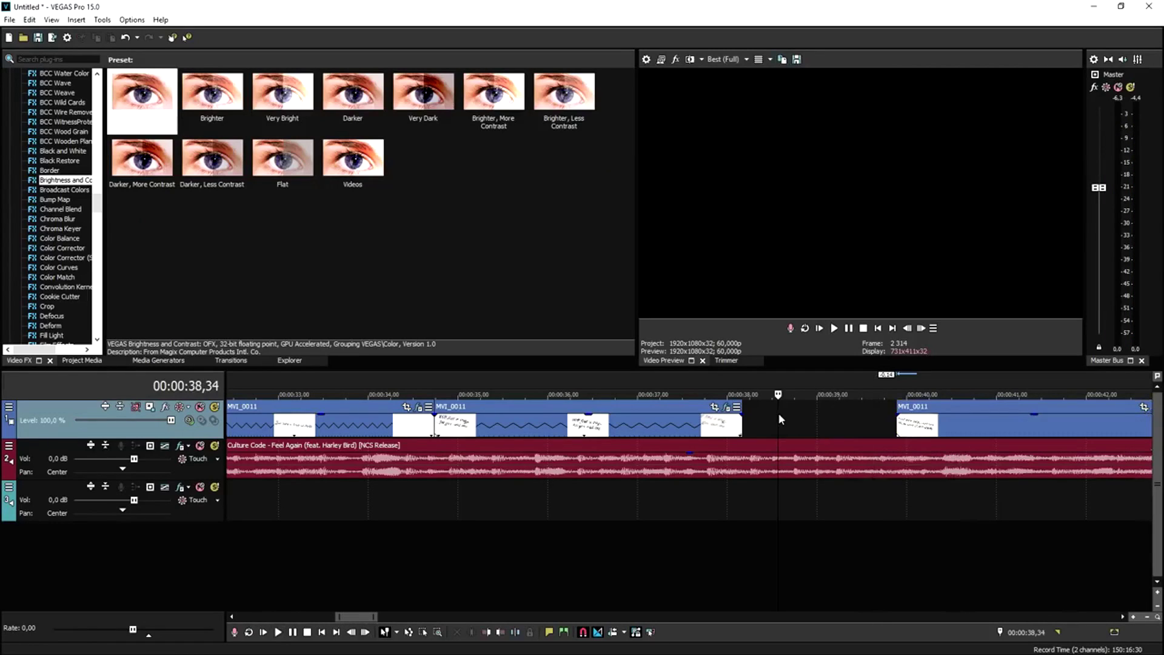
left_click(140, 362)
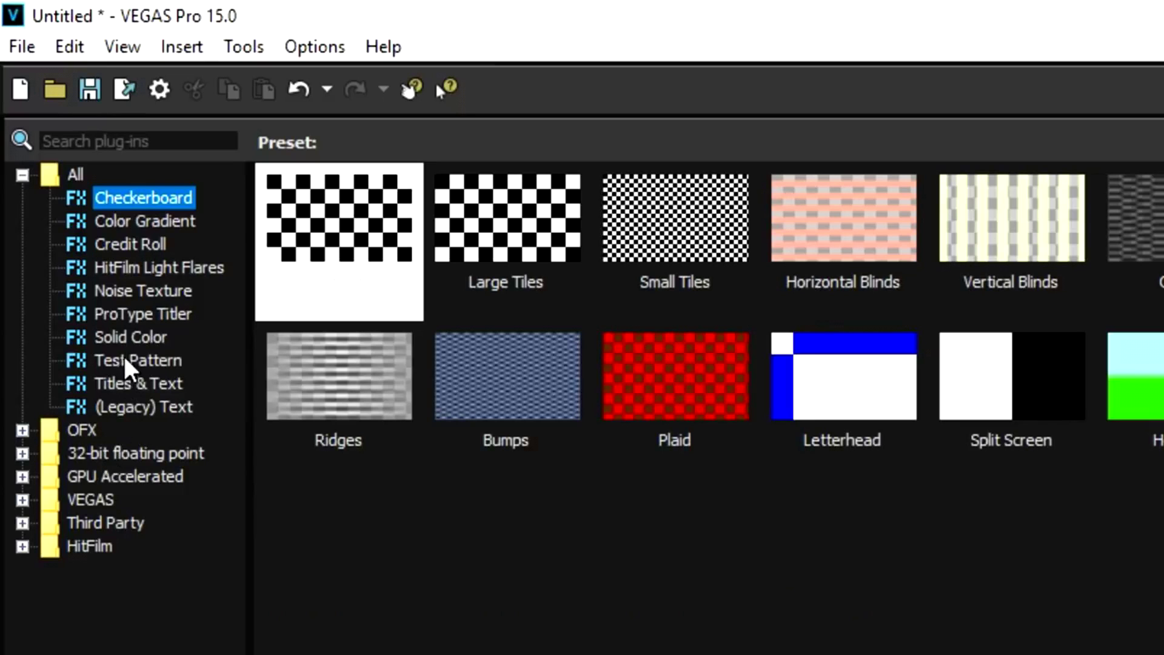
left_click(131, 336)
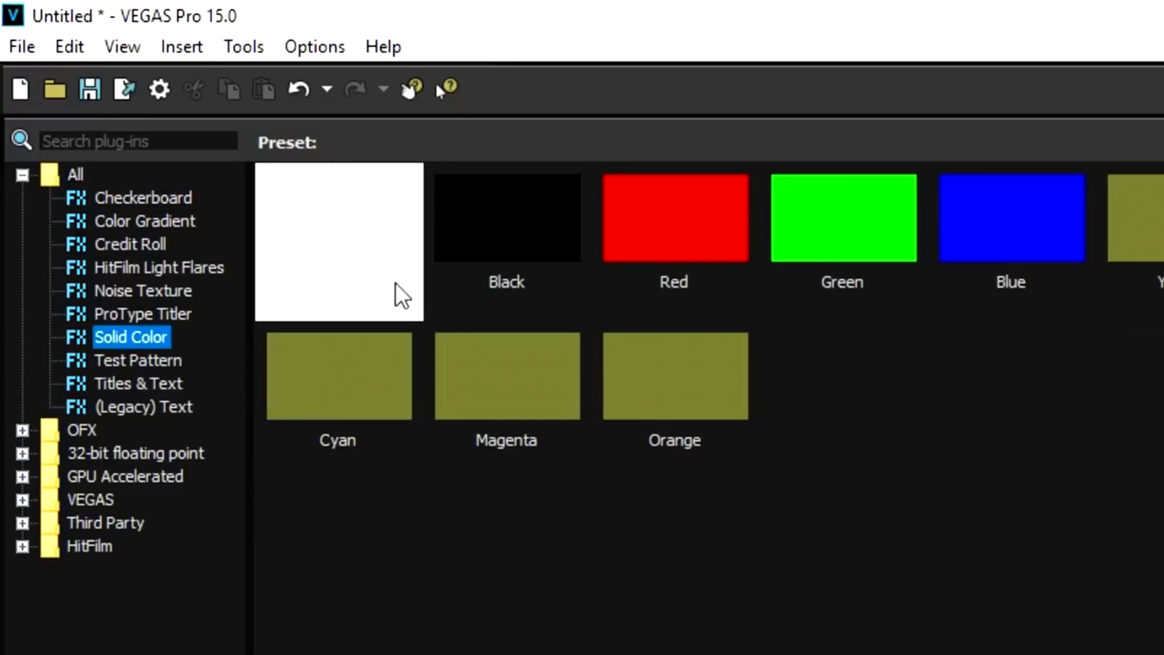
left_click_drag(398, 293, 746, 416)
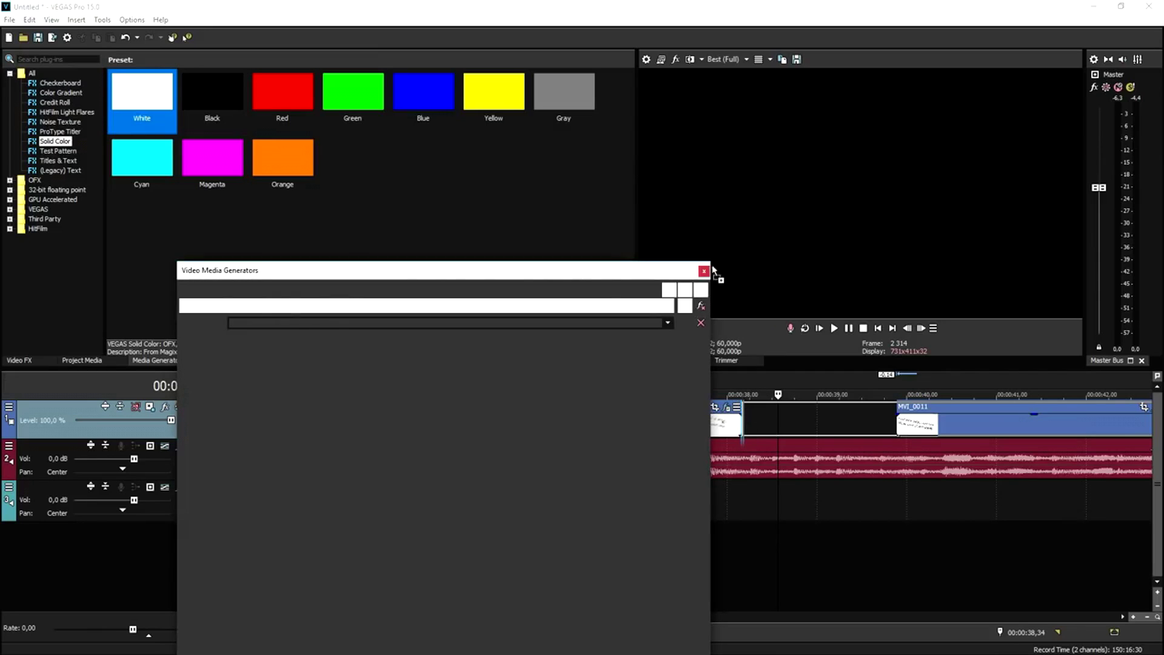
left_click(704, 271)
Cut off the excess of the white Solid Color event and make it end where the next MVI_0011 clip starts
key("s")
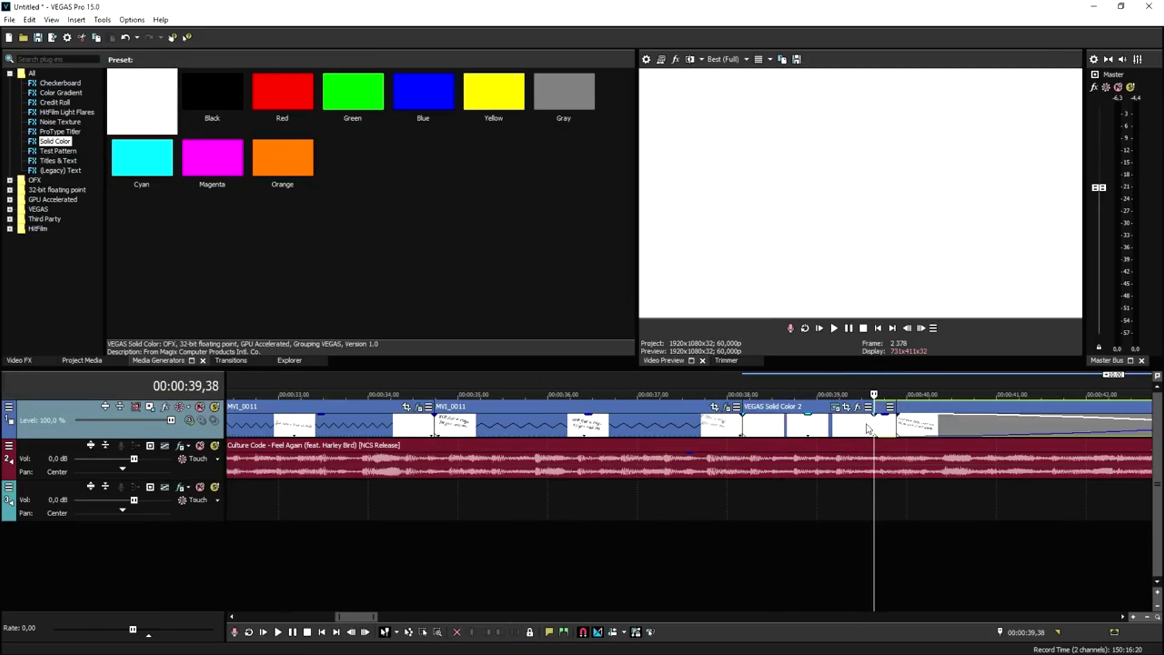
key("Delete")
left_click_drag(873, 426, 892, 426)
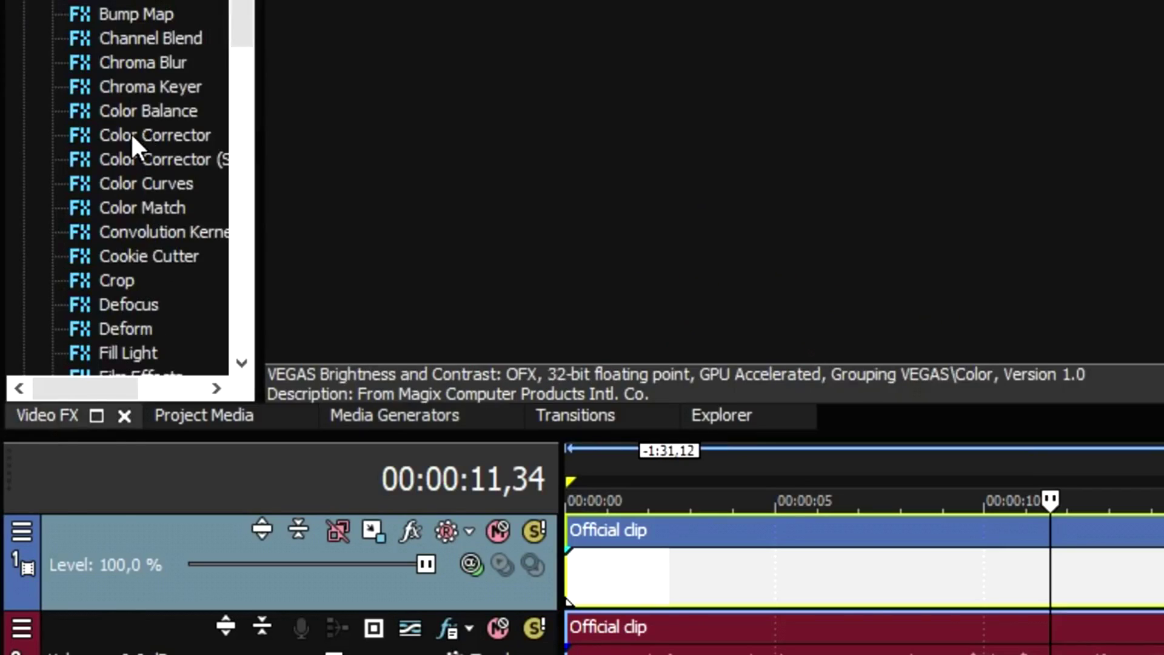
Apply the default Invert effect to the Official clip and check the inverted lyrics at several points in the first 12 seconds
scroll(130, 136, "down", 8)
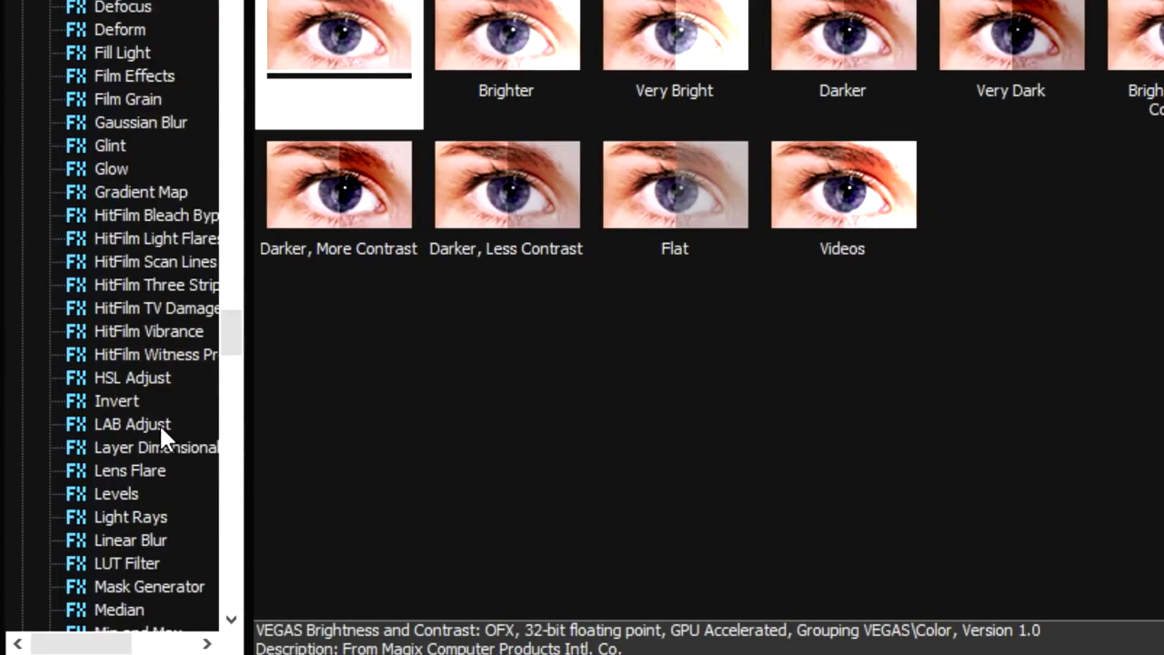
left_click(118, 400)
left_click_drag(341, 33, 537, 359)
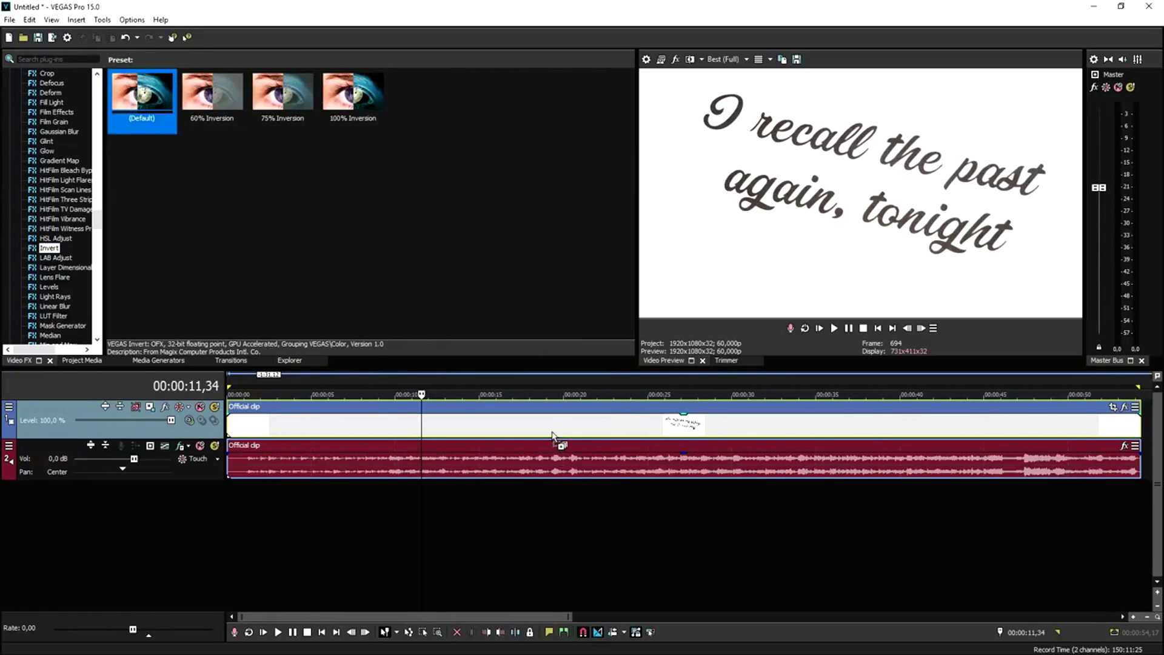
left_click_drag(553, 436, 554, 437)
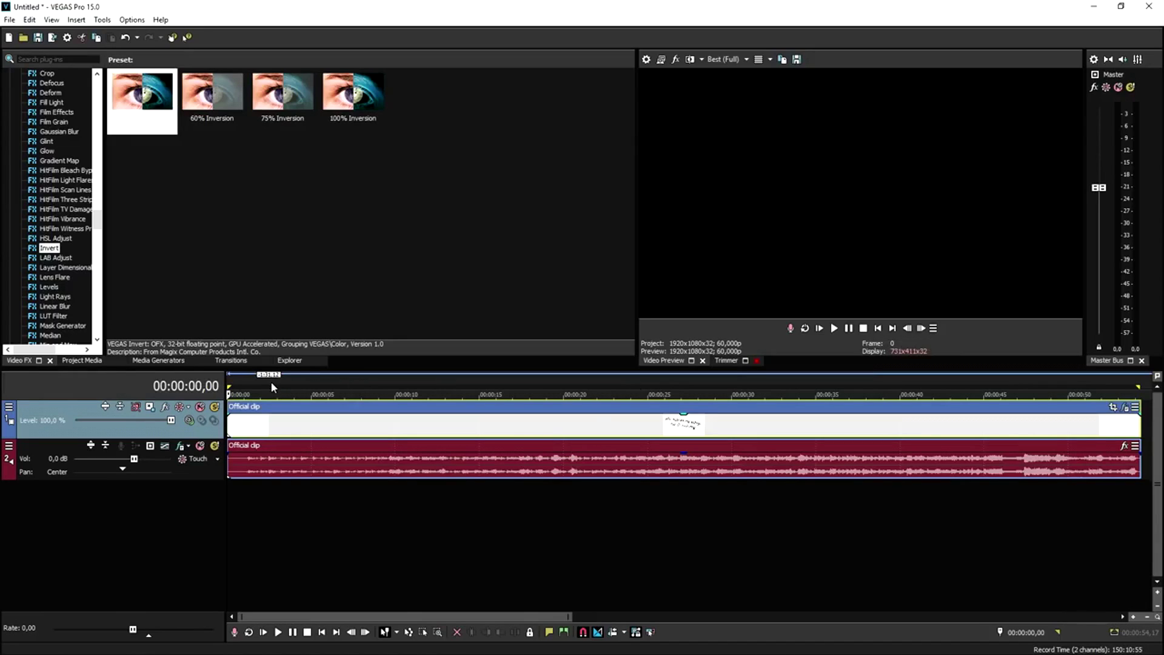
left_click(276, 381)
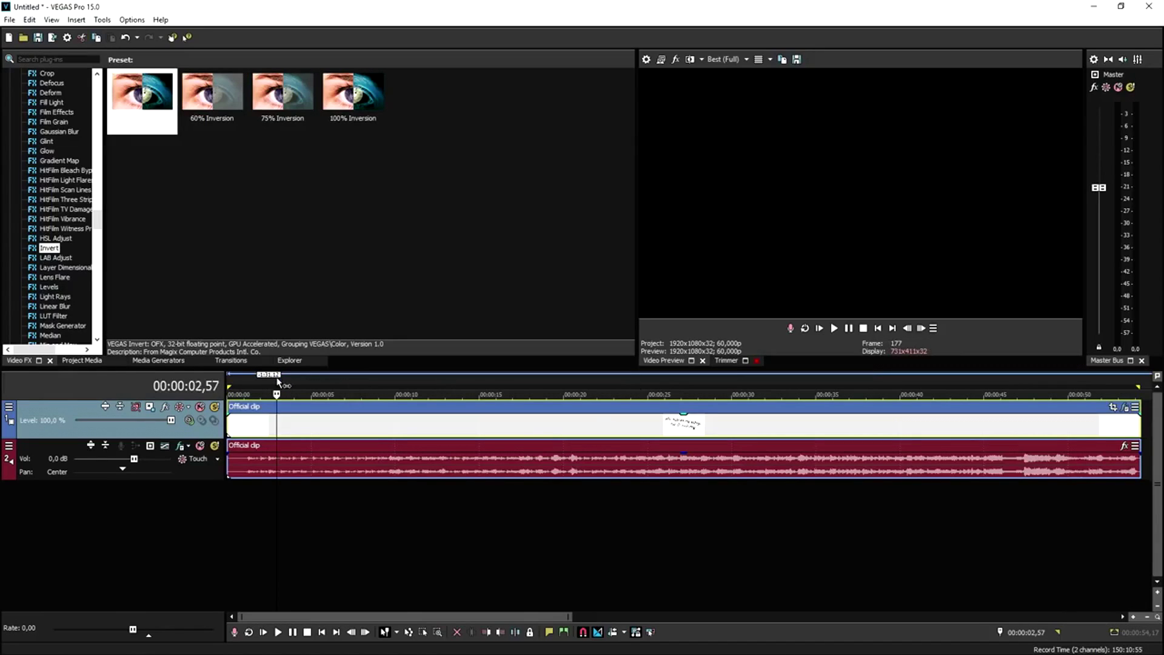
left_click(309, 382)
left_click(408, 383)
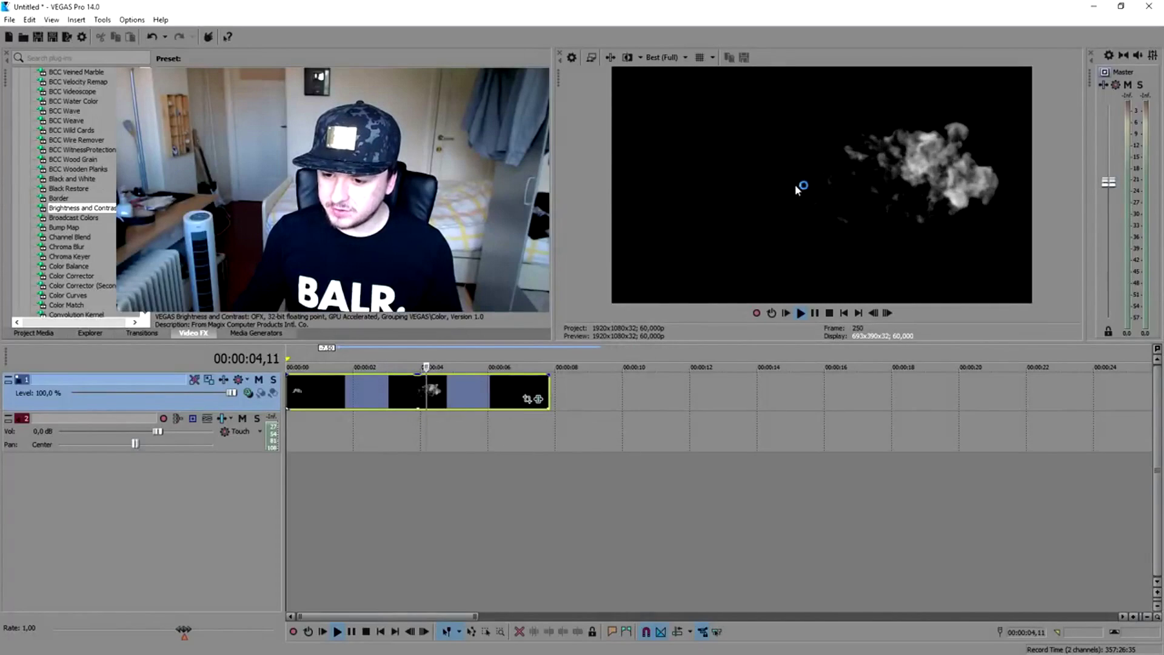
Play the Passing Smoke clip from its start to check how the smoke moves across the frame
key("space")
key("space")
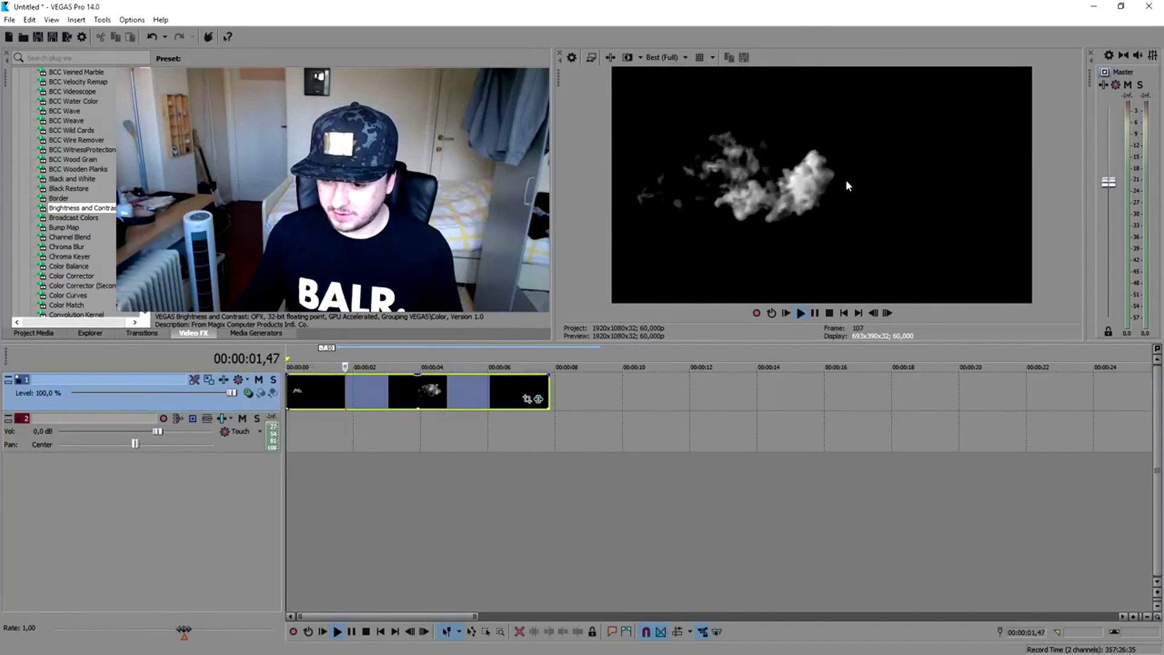
key("space")
Apply the Chroma Keyer effect to the Passing Smoke clip
scroll(64, 194, "up", 5)
scroll(102, 144, "up", 20)
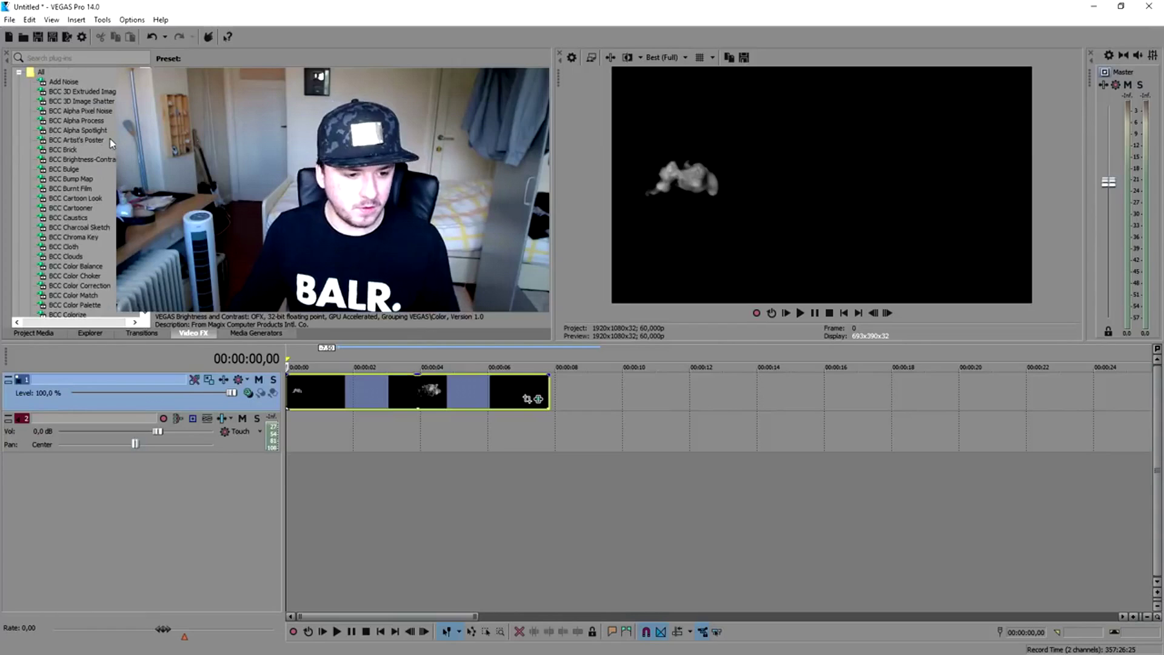
scroll(87, 164, "down", 20)
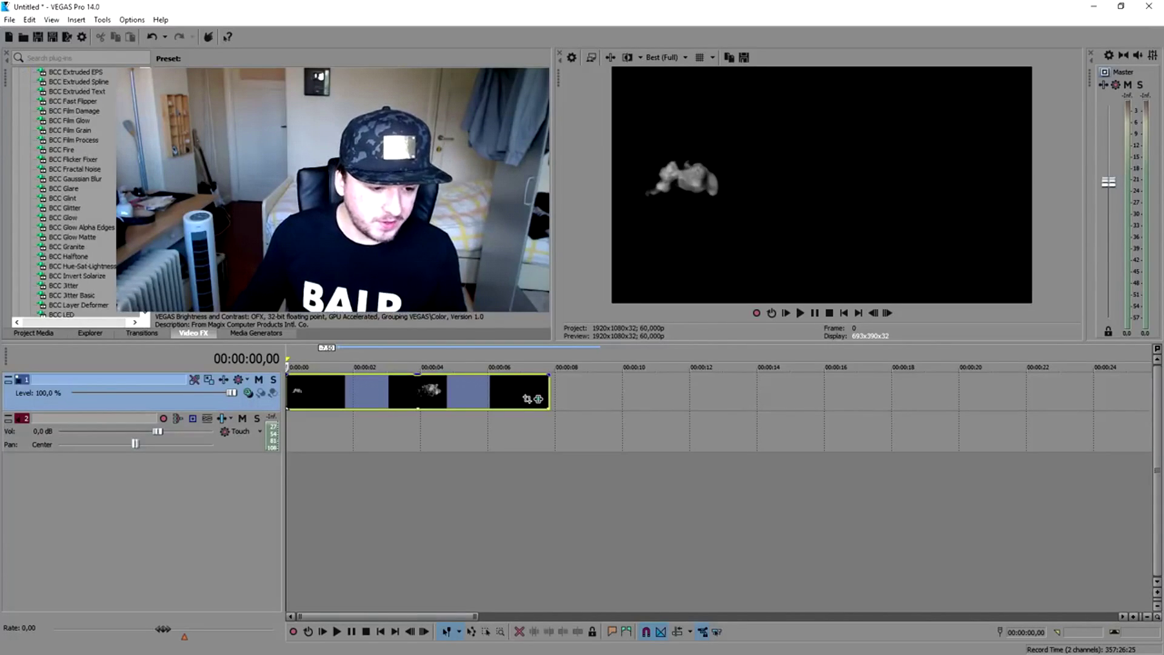
scroll(87, 164, "down", 5)
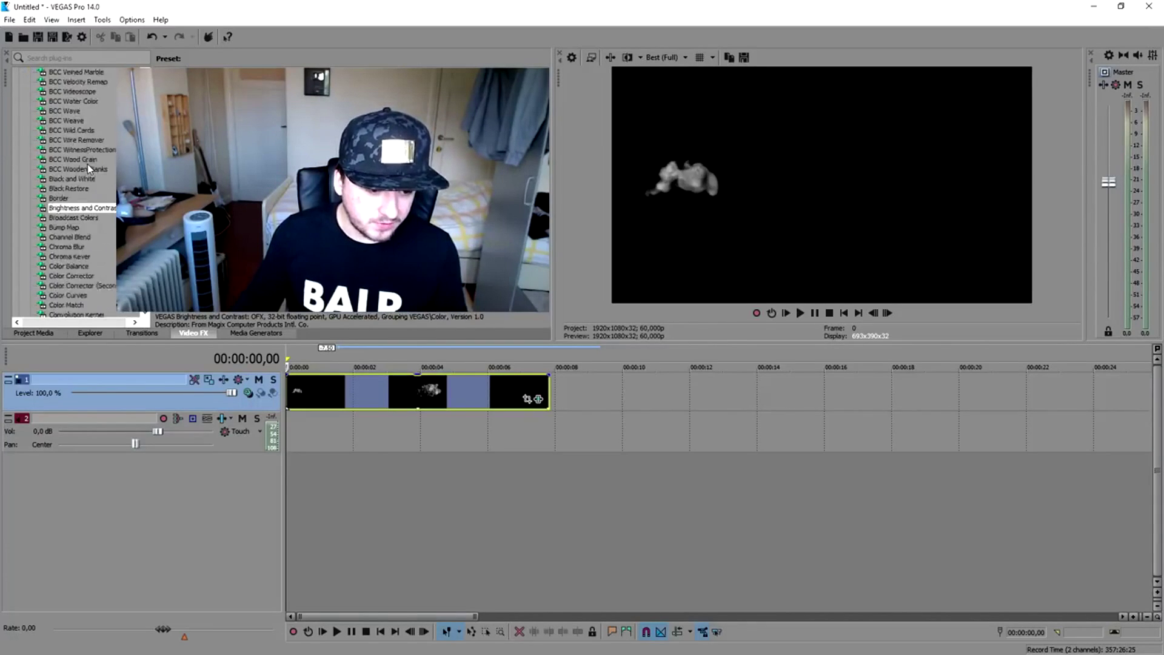
left_click(90, 196)
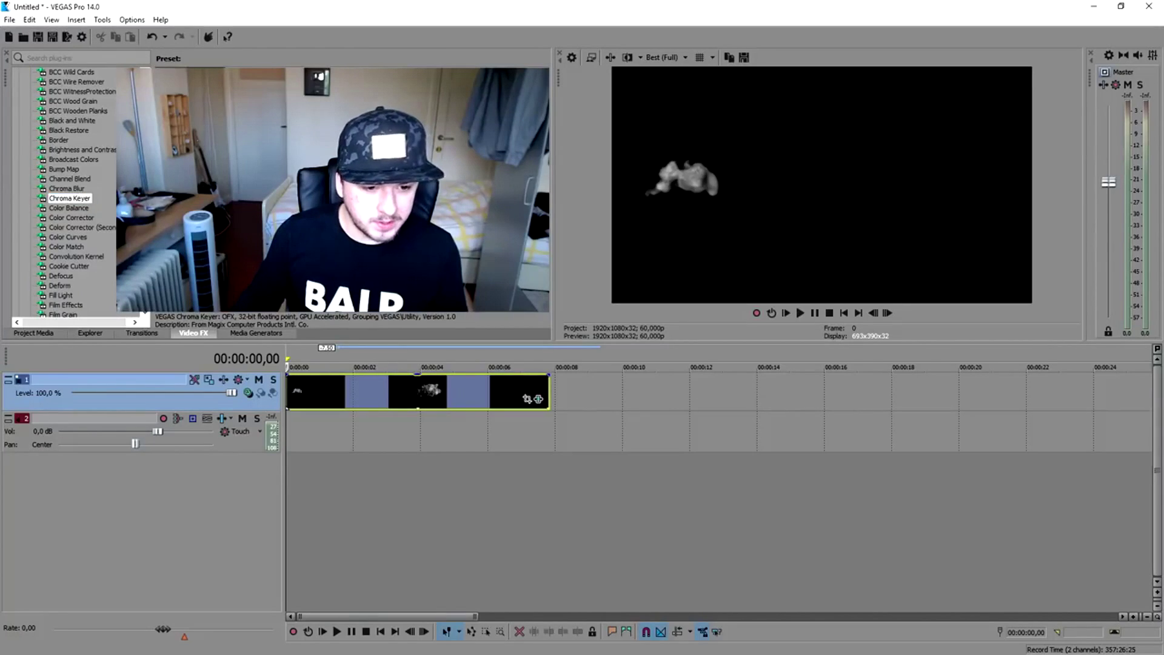
left_click_drag(374, 403, 374, 403)
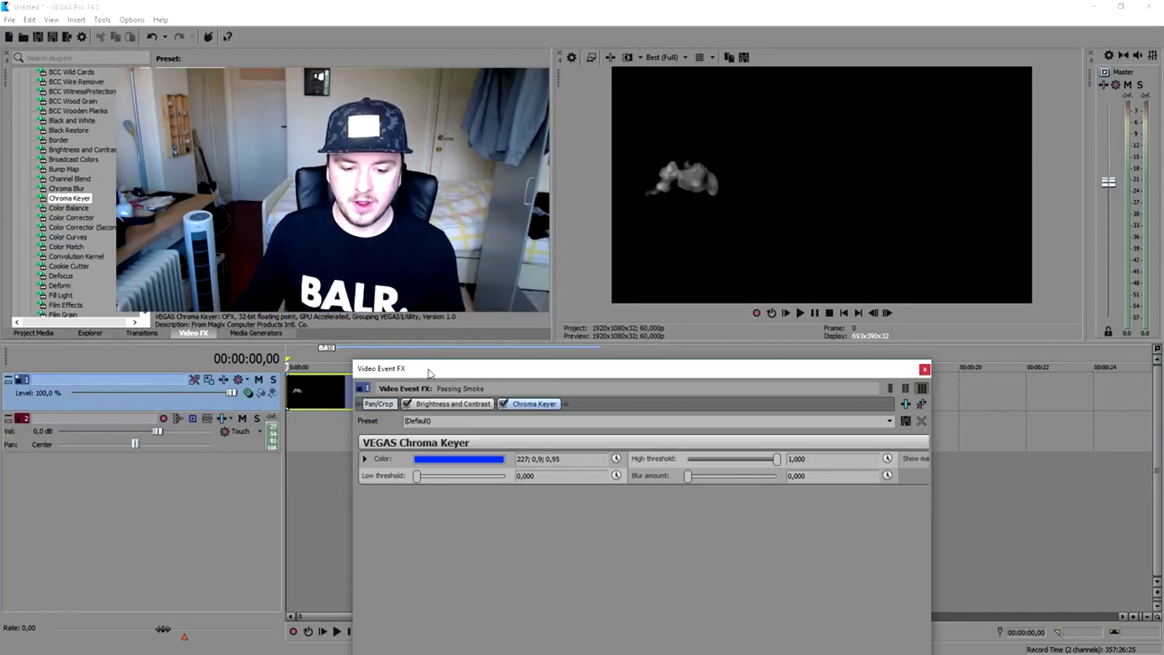
Set the Chroma Keyer color to black and close the effect settings
left_click(442, 311)
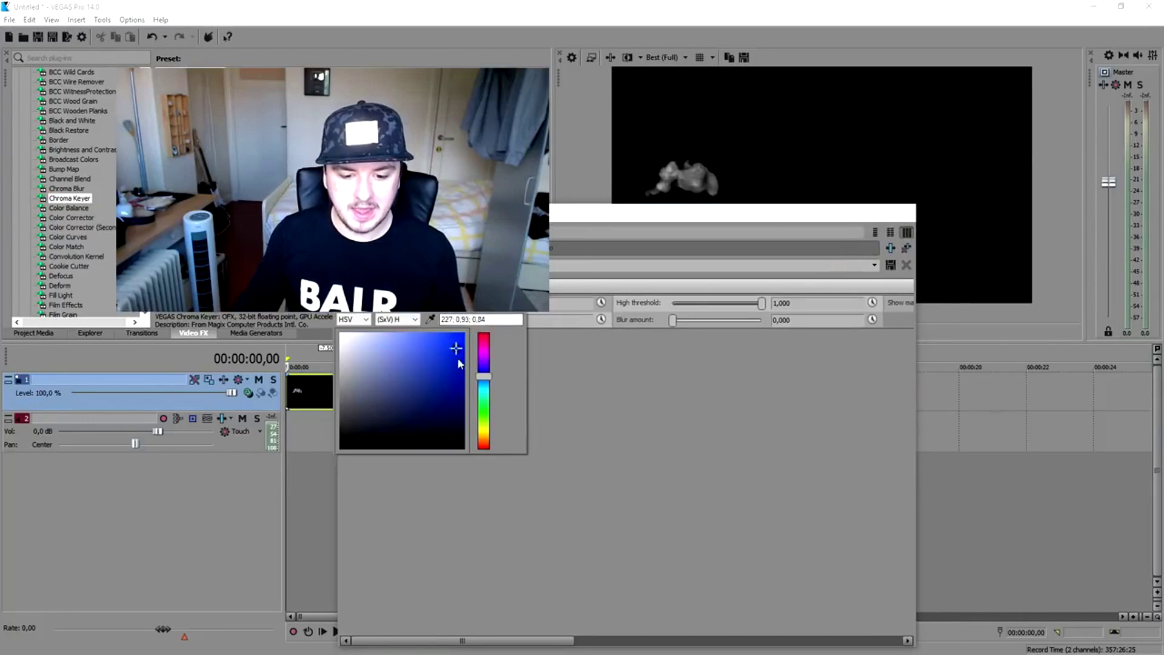
left_click_drag(459, 364, 506, 521)
left_click(909, 214)
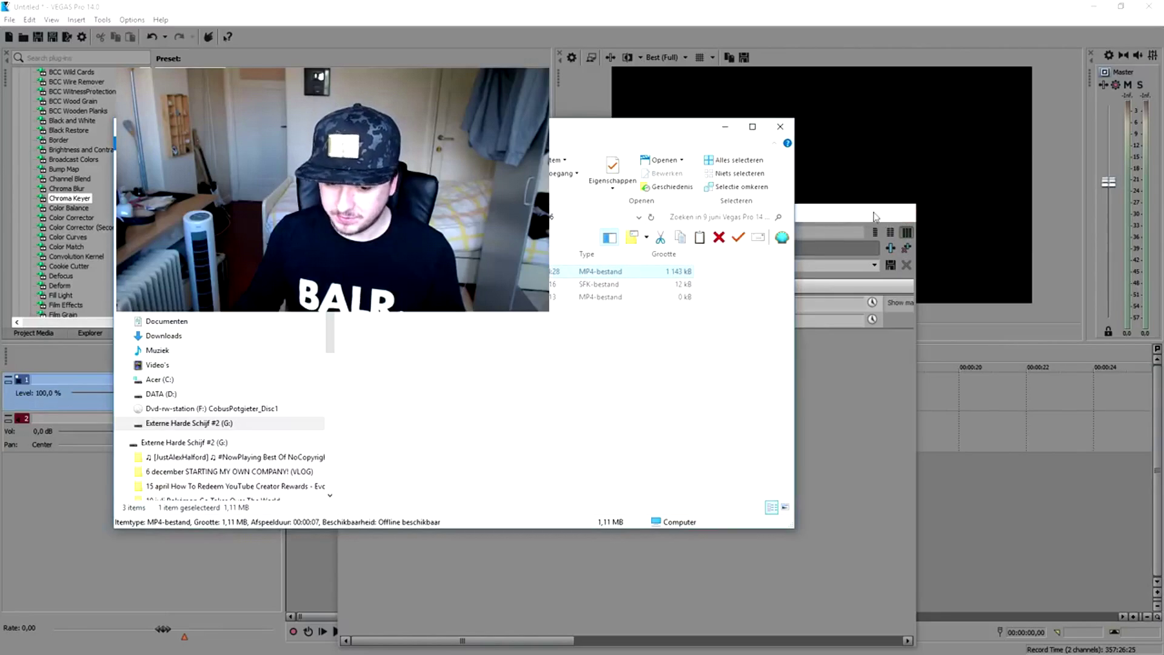
left_click(856, 183)
left_click(907, 213)
right_click(910, 212)
left_click(800, 218)
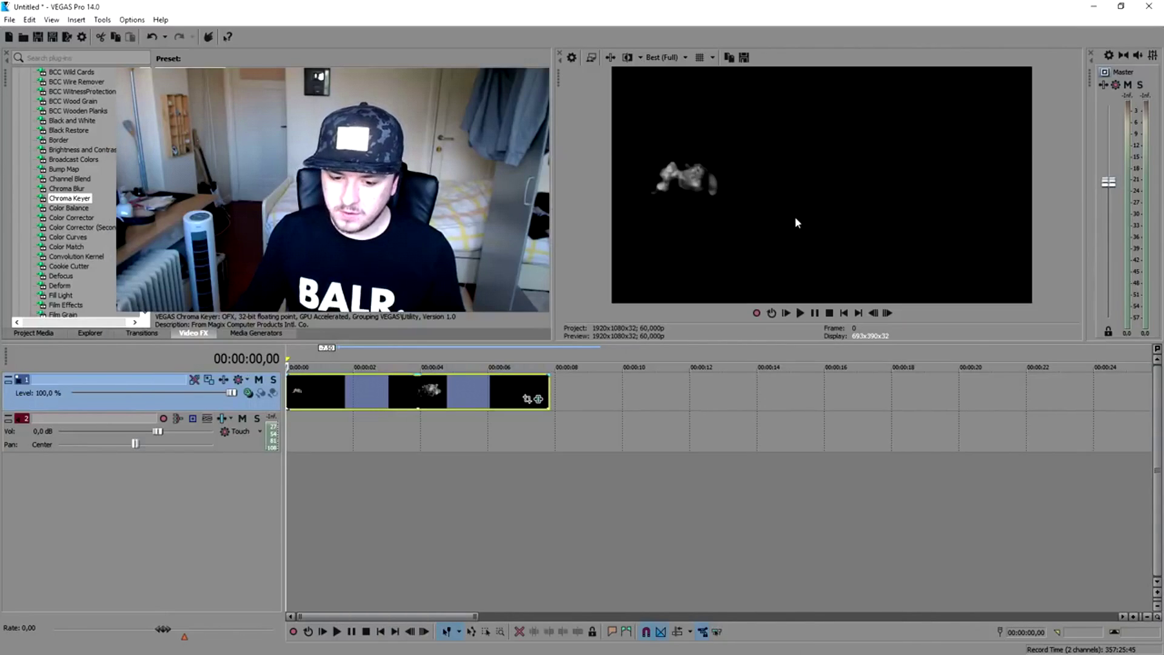
Move the Passing Smoke clip to start at about 4 seconds and add a default Titles & Text event there
left_click_drag(386, 407, 511, 388)
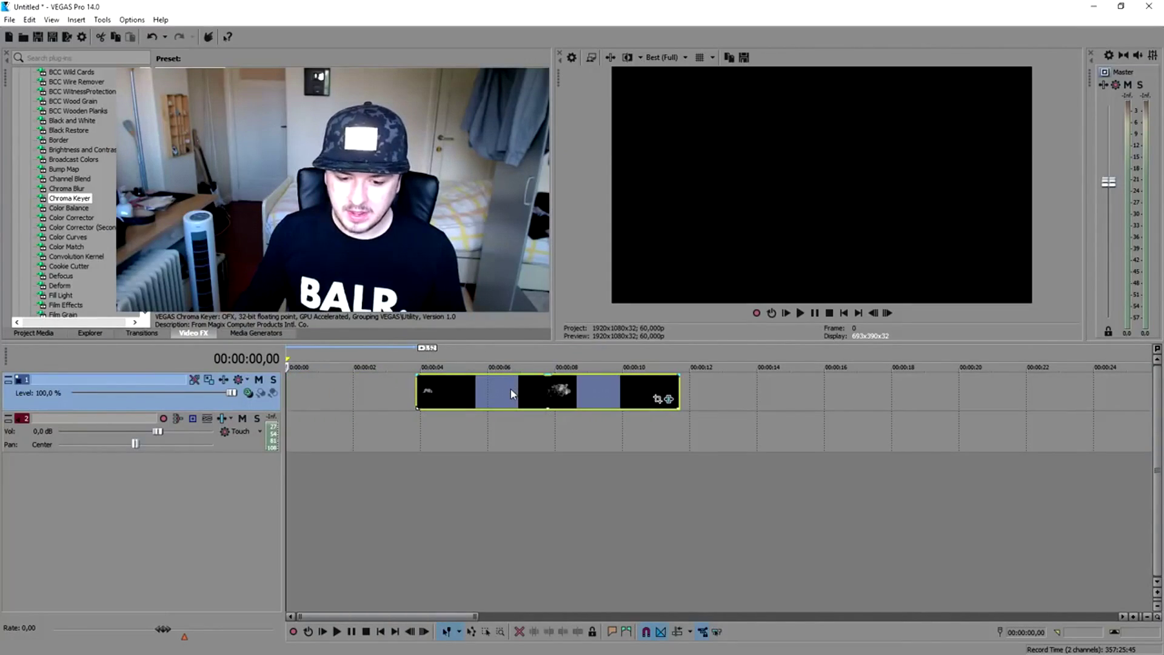
left_click(511, 388)
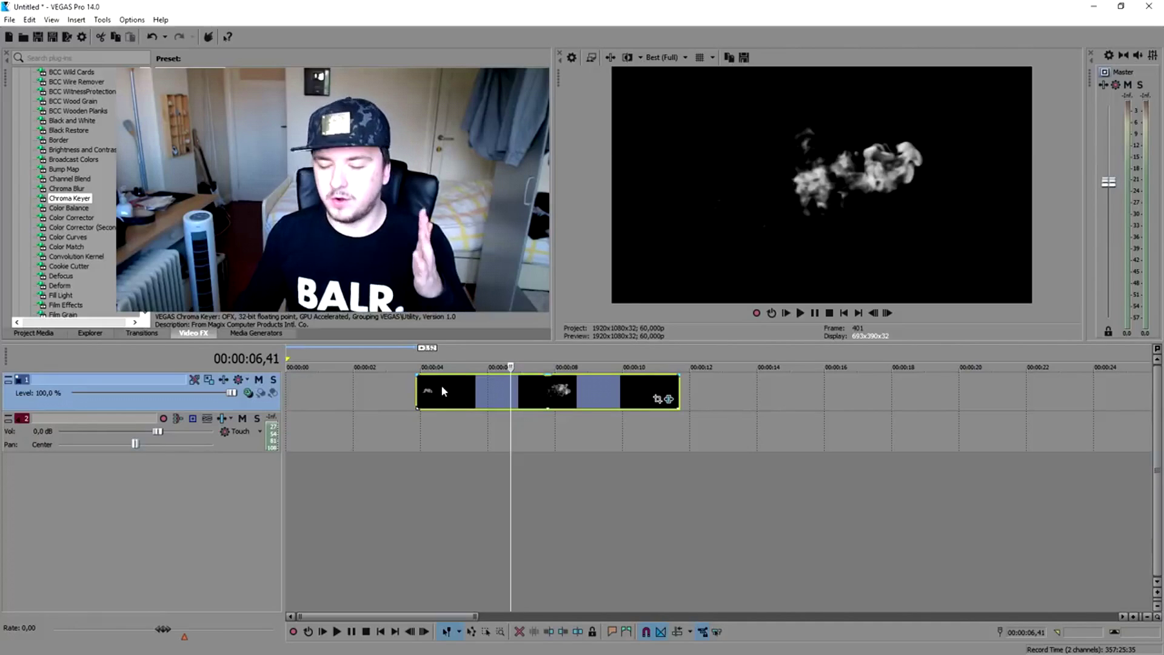
left_click(262, 334)
left_click(333, 351)
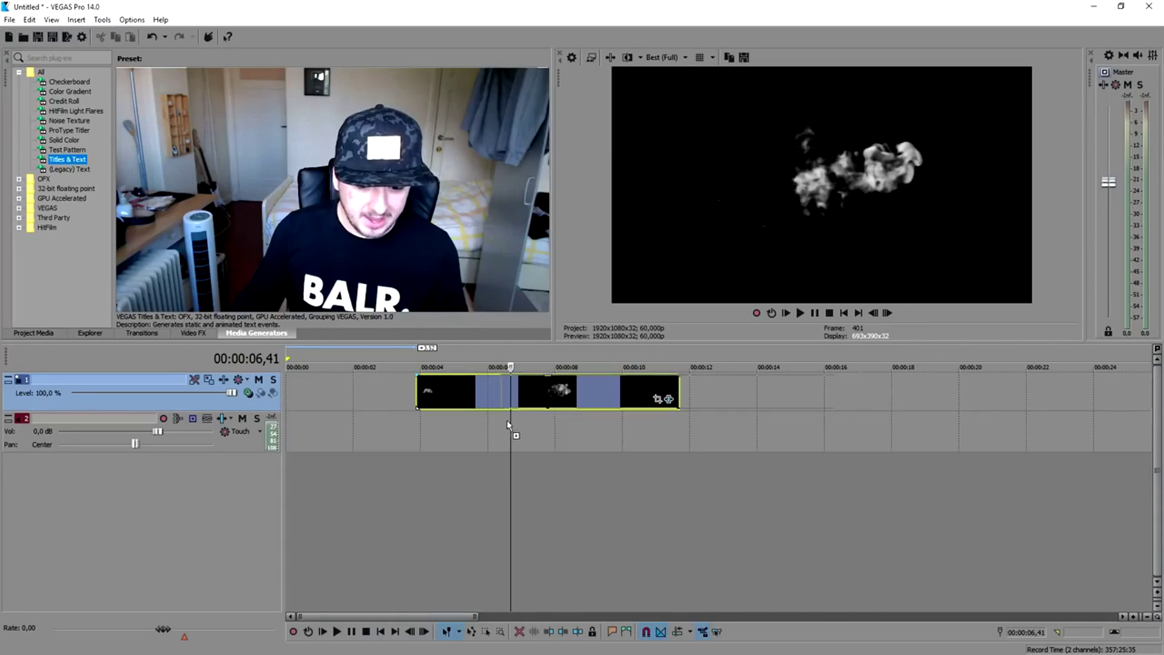
left_click_drag(428, 421, 450, 415)
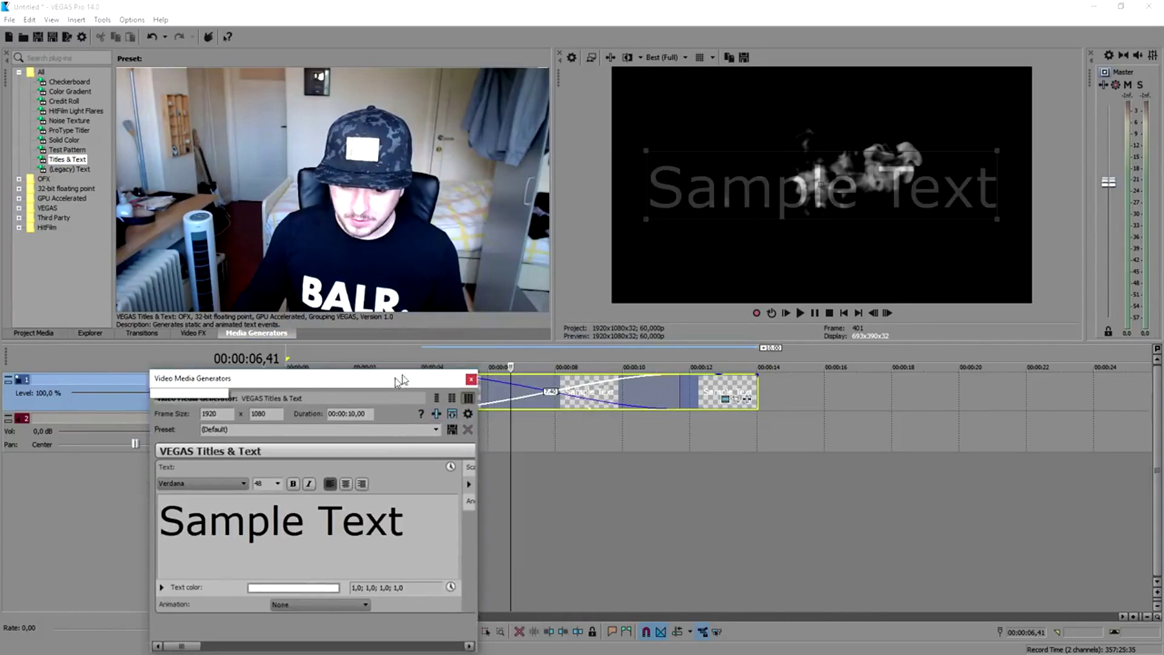
Insert a new video track and arrange the smoke clip above the text event with their starts aligned at about 4 seconds
left_click_drag(712, 390, 707, 427)
left_click_drag(342, 393, 510, 478)
left_click(229, 450)
key("Delete")
right_click(315, 393)
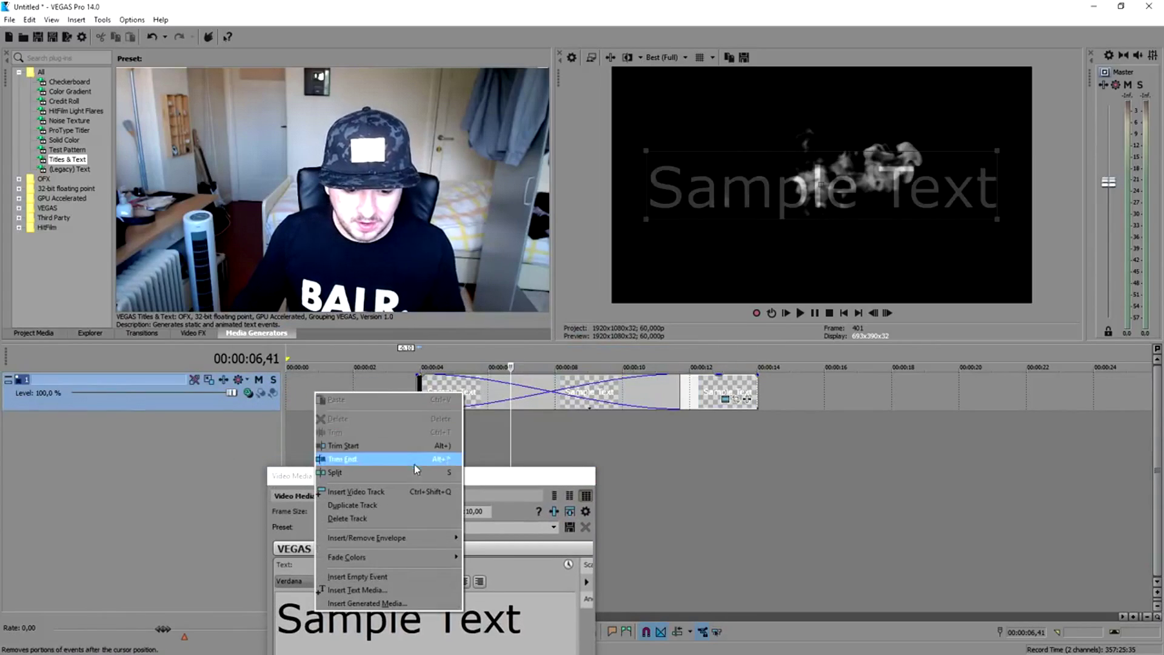
left_click(406, 492)
left_click_drag(423, 422, 447, 428)
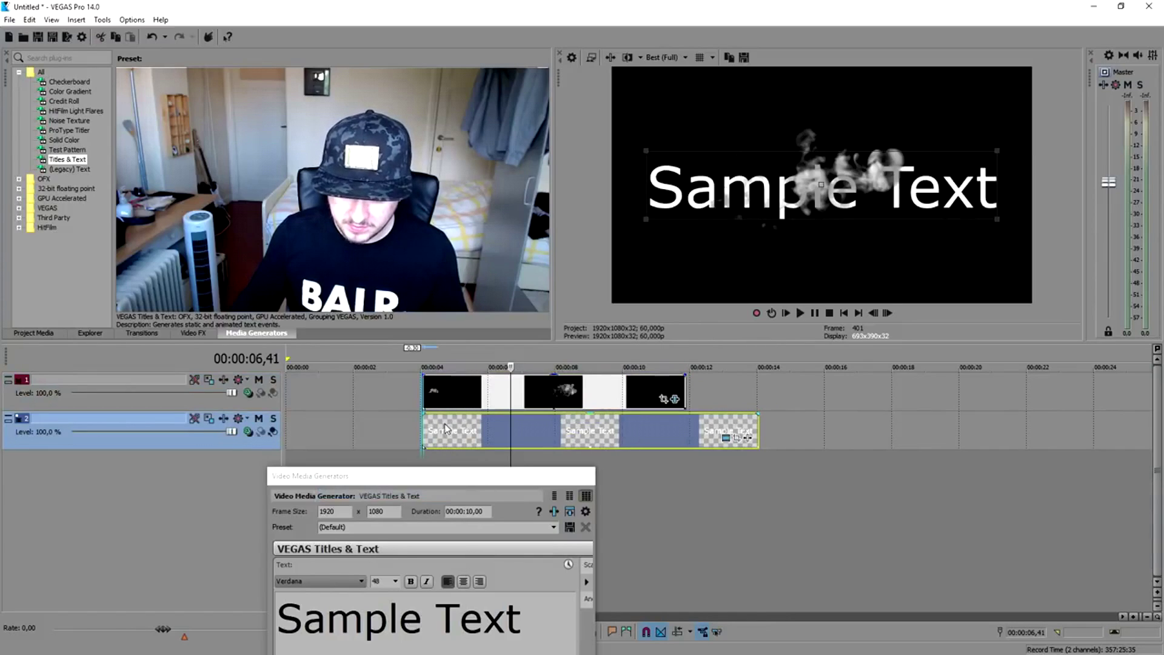
Trim the text event to end with the smoke clip and replace its sample text with the channel name
left_click_drag(756, 425, 686, 430)
left_click(566, 432)
left_click_drag(506, 476, 552, 393)
double_click(506, 546)
key("ctrl+a")
type("J")
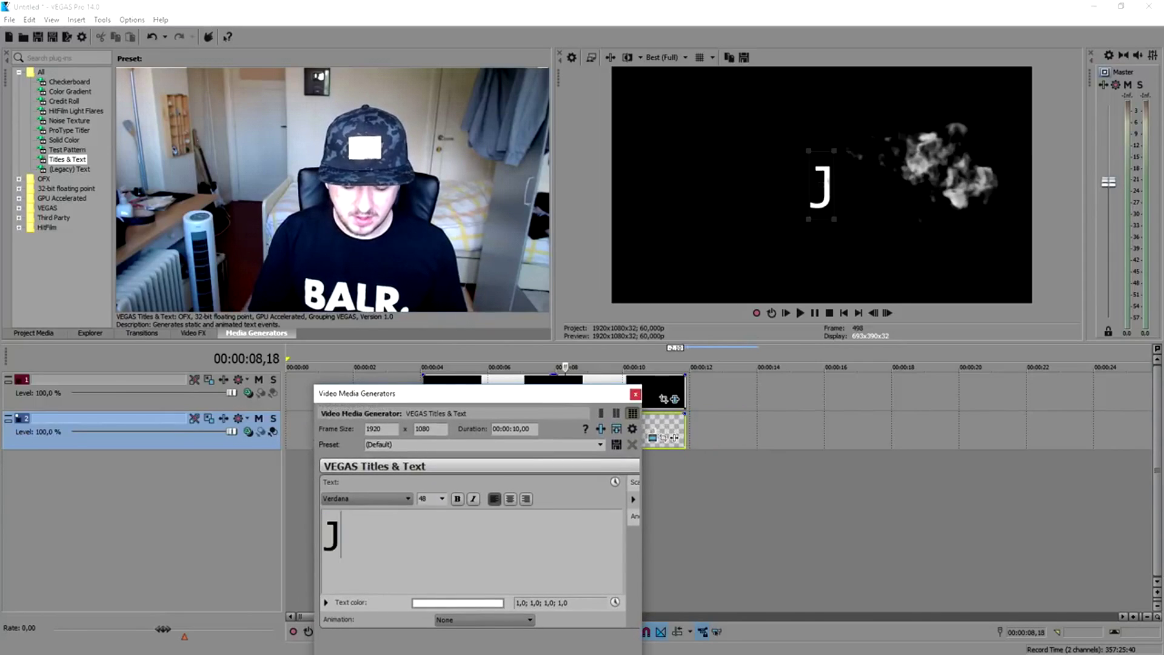
type("ustAlexHalford")
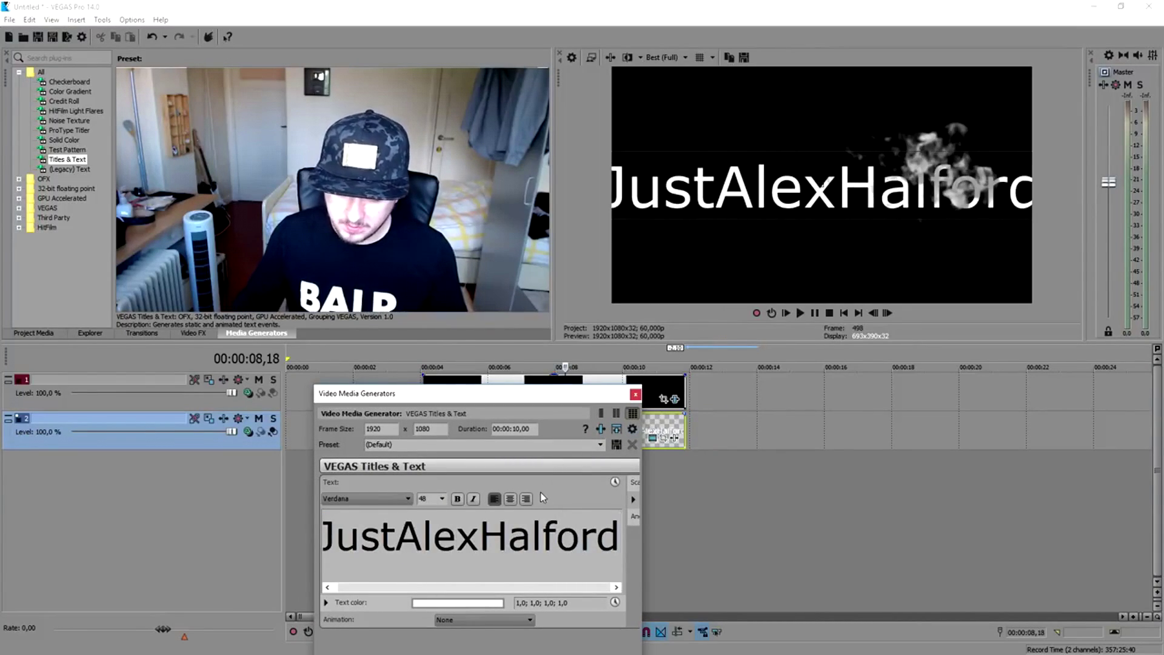
Set the font size of the whole title text to 20
double_click(498, 534)
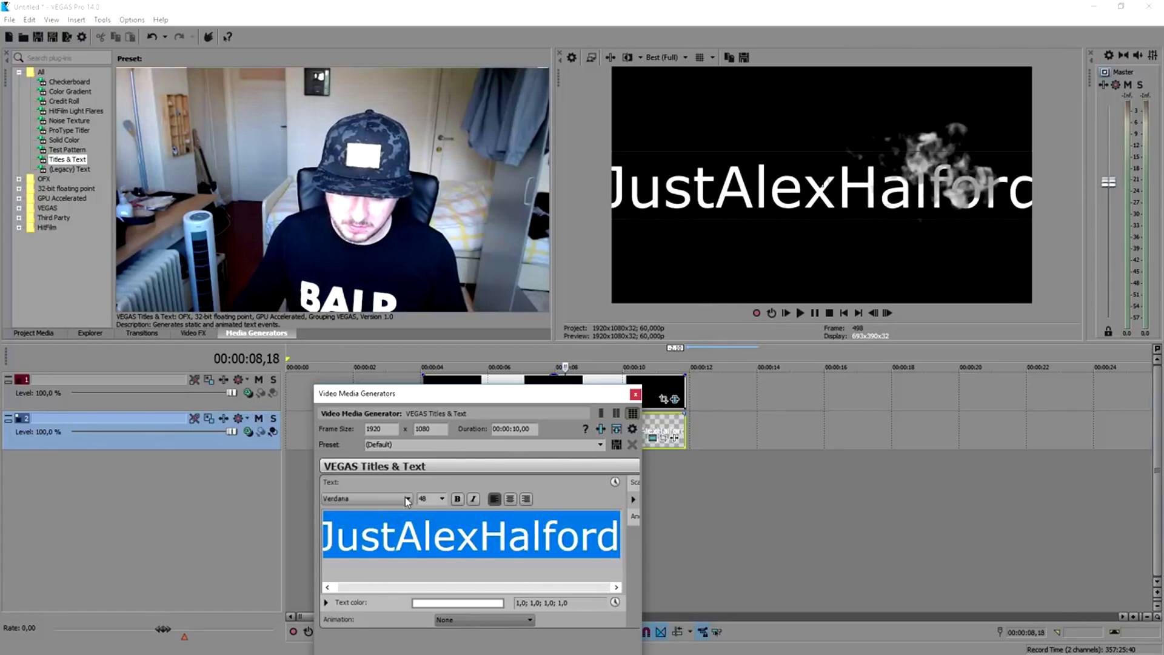
type("20")
key("Return")
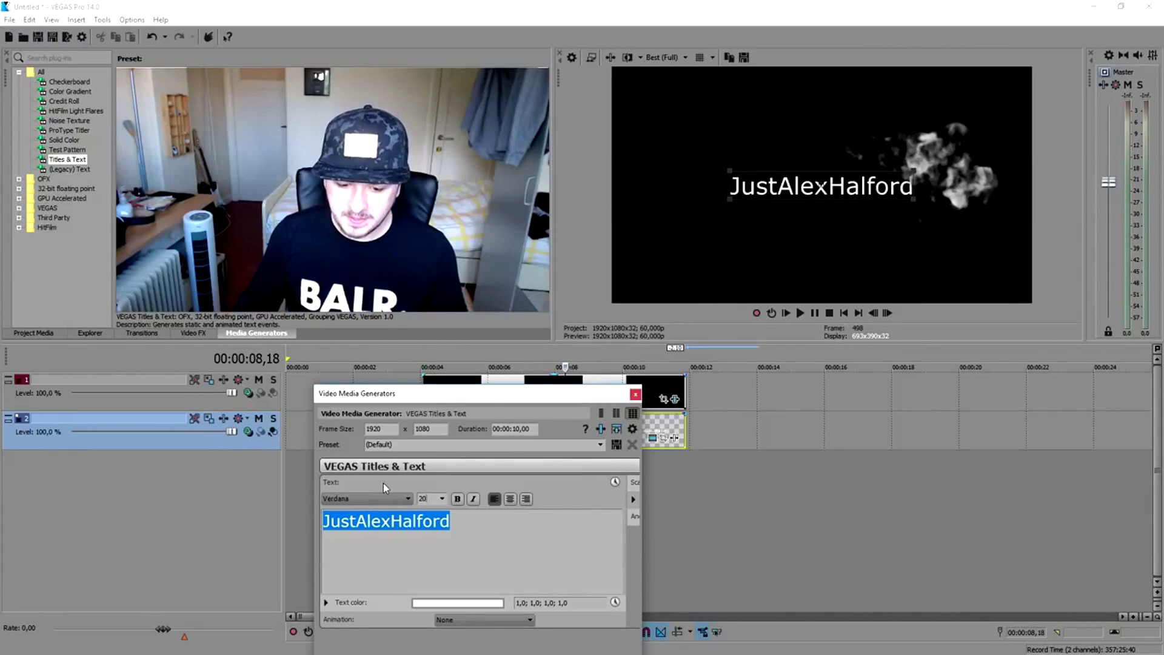
Try successive fonts on the title text, such as Virgin Regular and Volatile 1 BRK, and settle on a clean, wide sans-serif
left_click(385, 500)
left_click(371, 445)
key("Down")
key("Down")
key("Down")
key("Down")
key("Down")
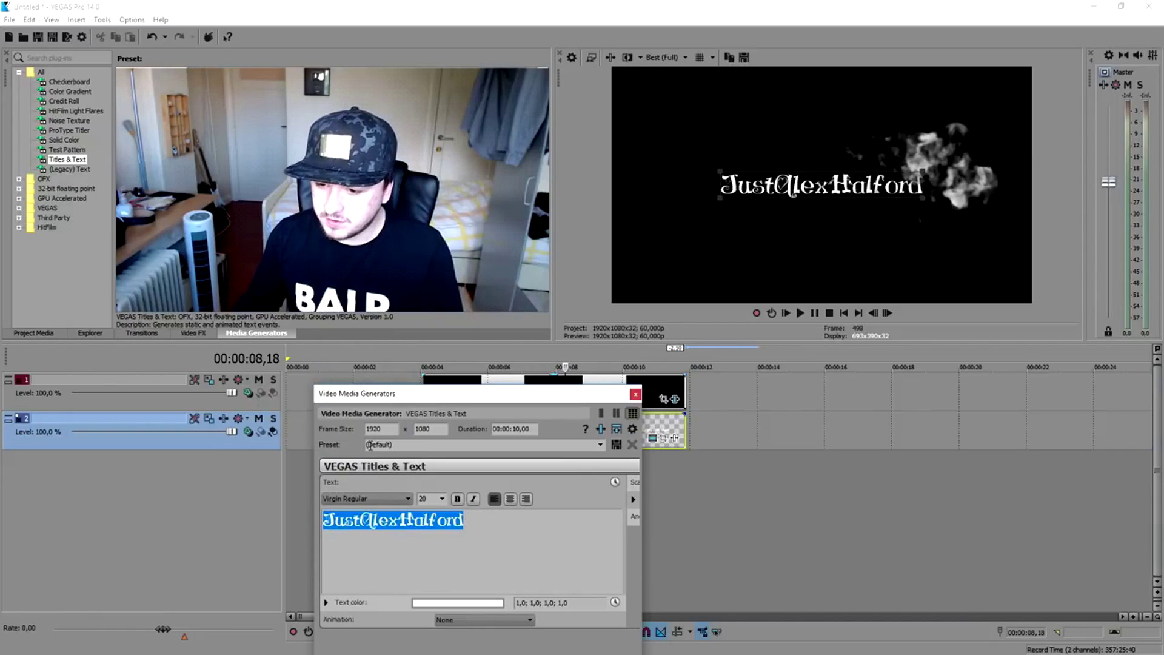
key("Down")
key("Down")
key("Down")
key("Down")
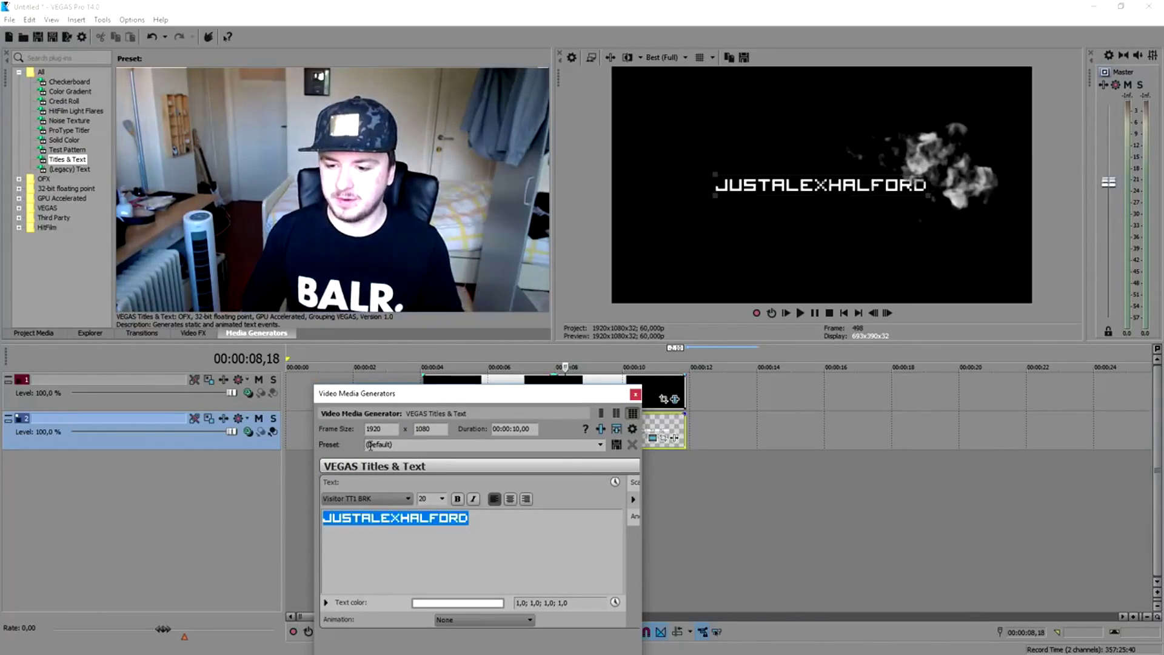
key("Down")
key("Down")
key("Down")
key("Down")
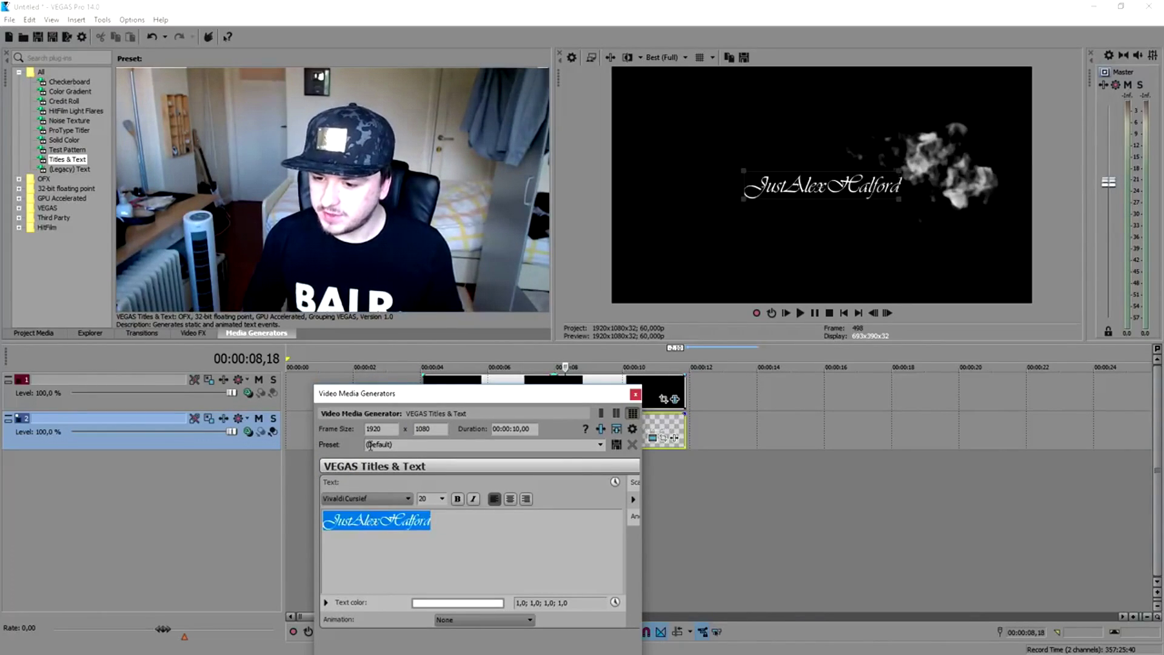
key("Down")
key("Down")
key("Down")
key("Down")
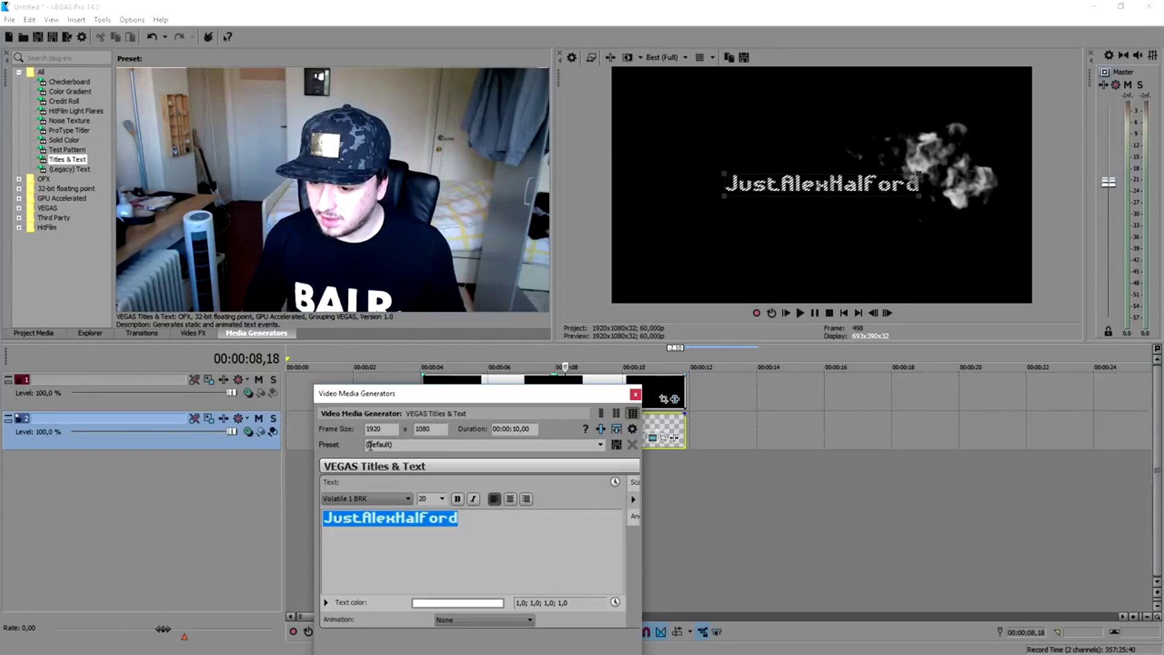
key("Down")
key("Down")
key("Down")
key("Down")
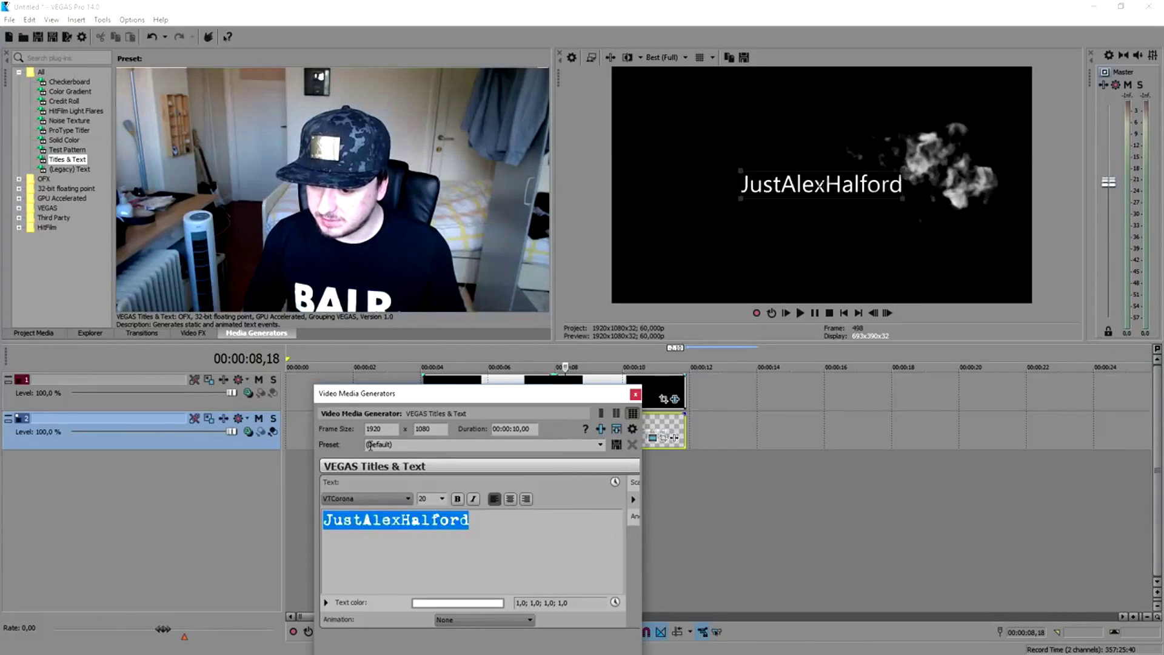
key("Down")
key("Down")
key("Down")
key("Down")
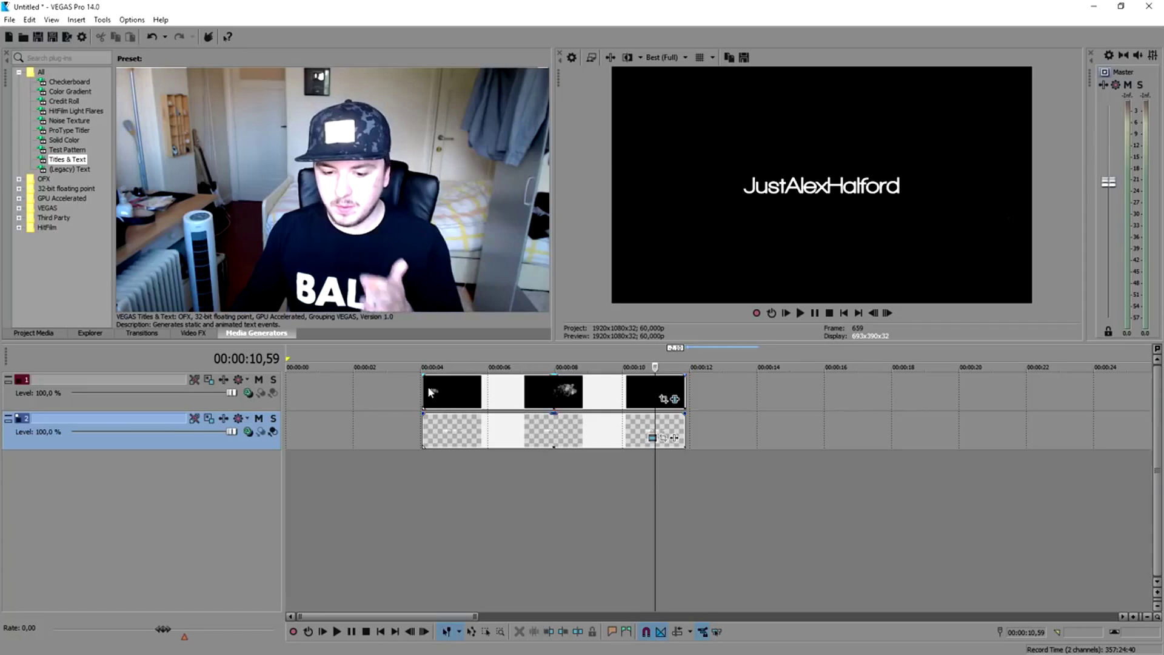
Enable a mask in the text event's Pan/Crop settings and draw a slanted mask beside the title's first letter at the event's start
left_click(426, 395)
key("space")
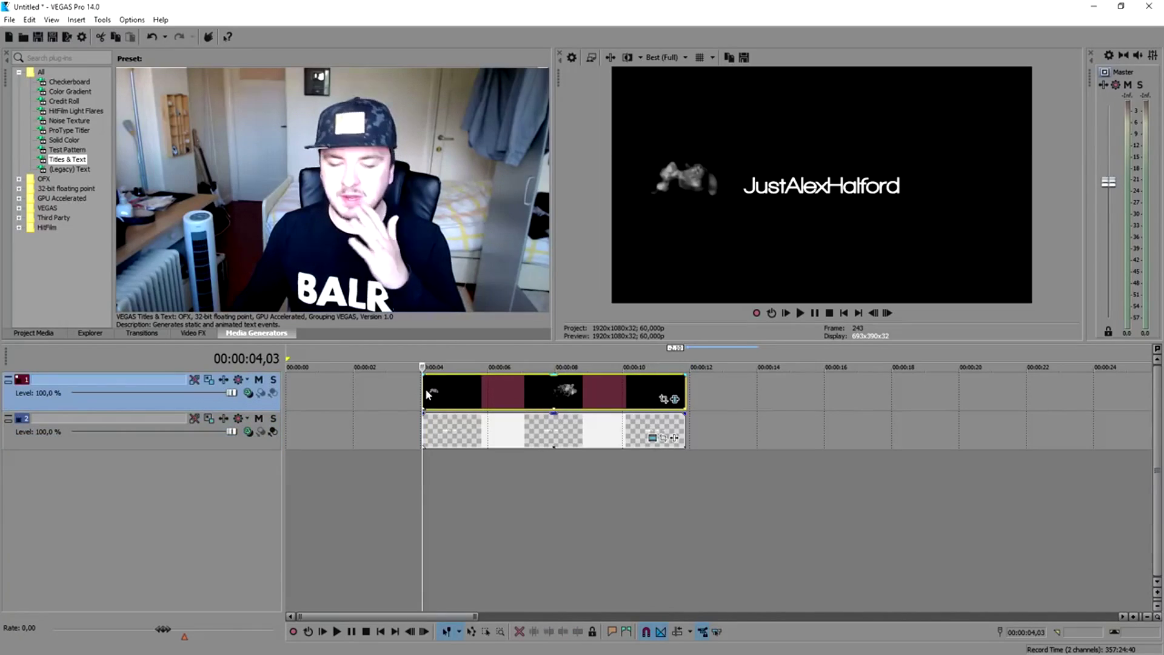
left_click(663, 439)
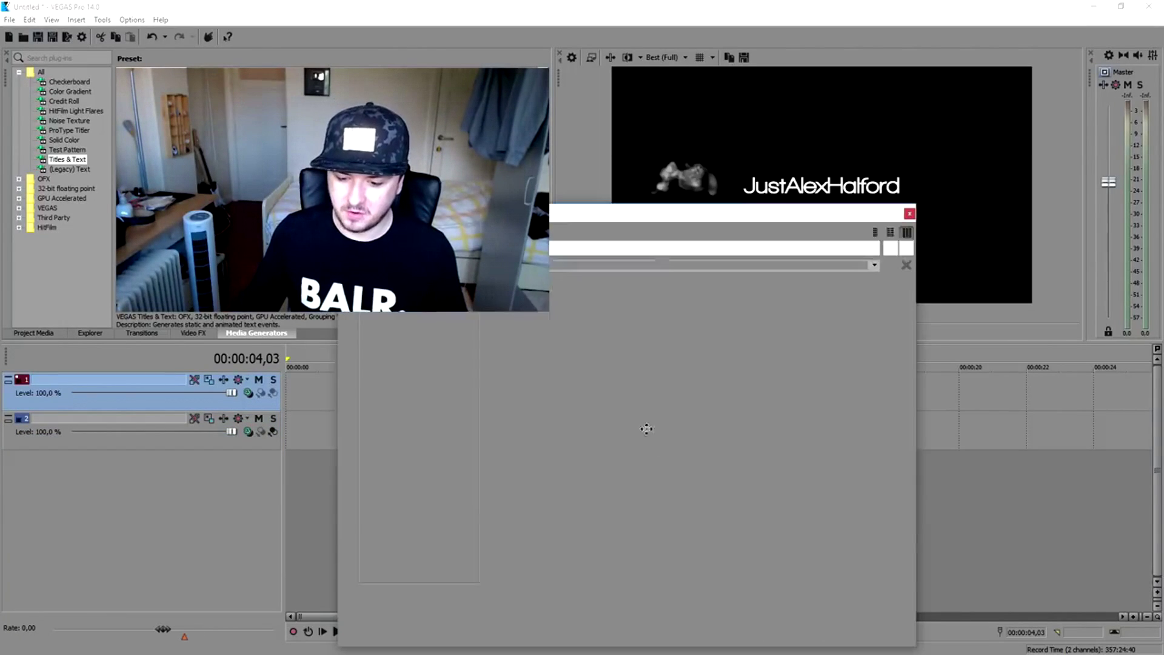
left_click_drag(340, 212, 10, 62)
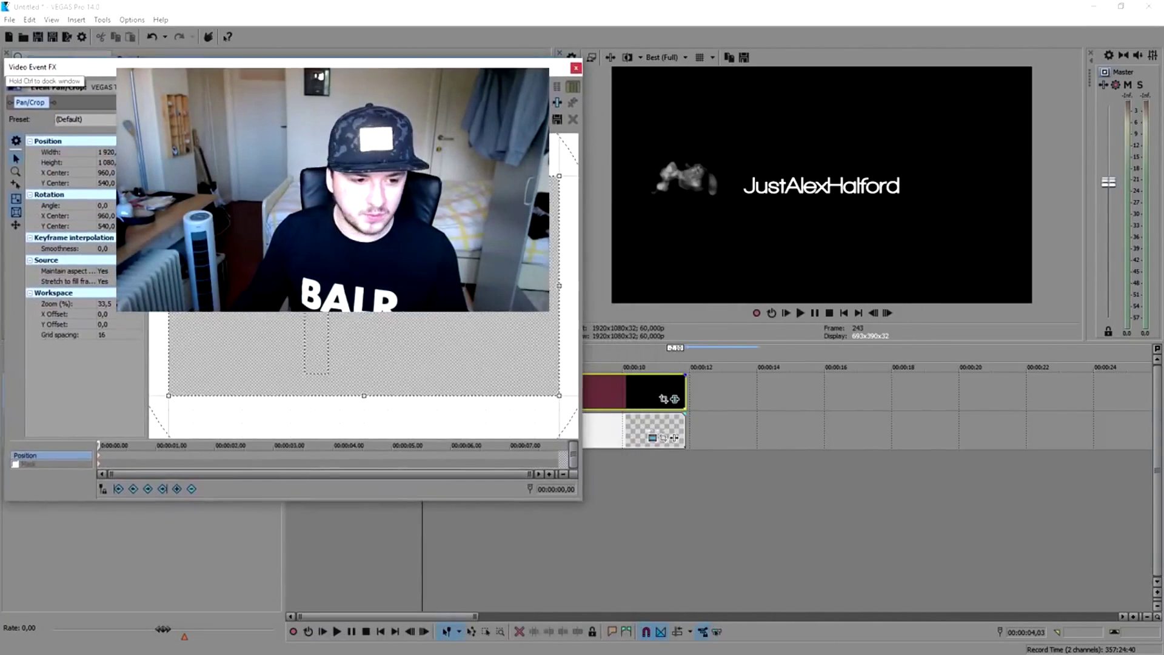
left_click(17, 458)
left_click(16, 205)
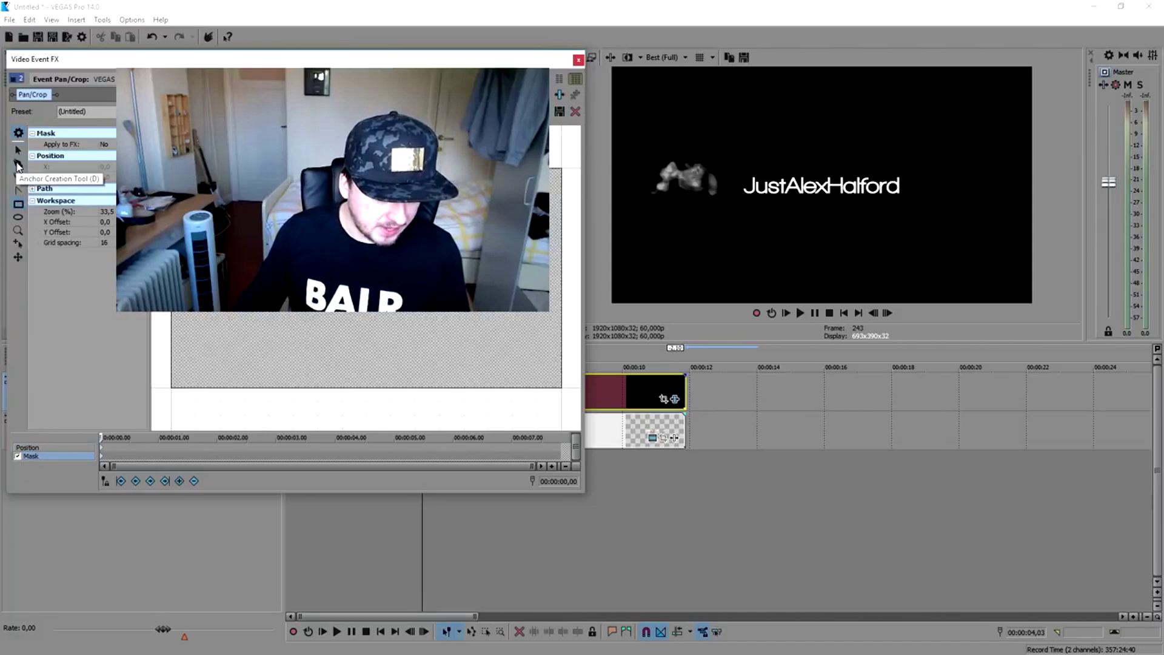
left_click(18, 165)
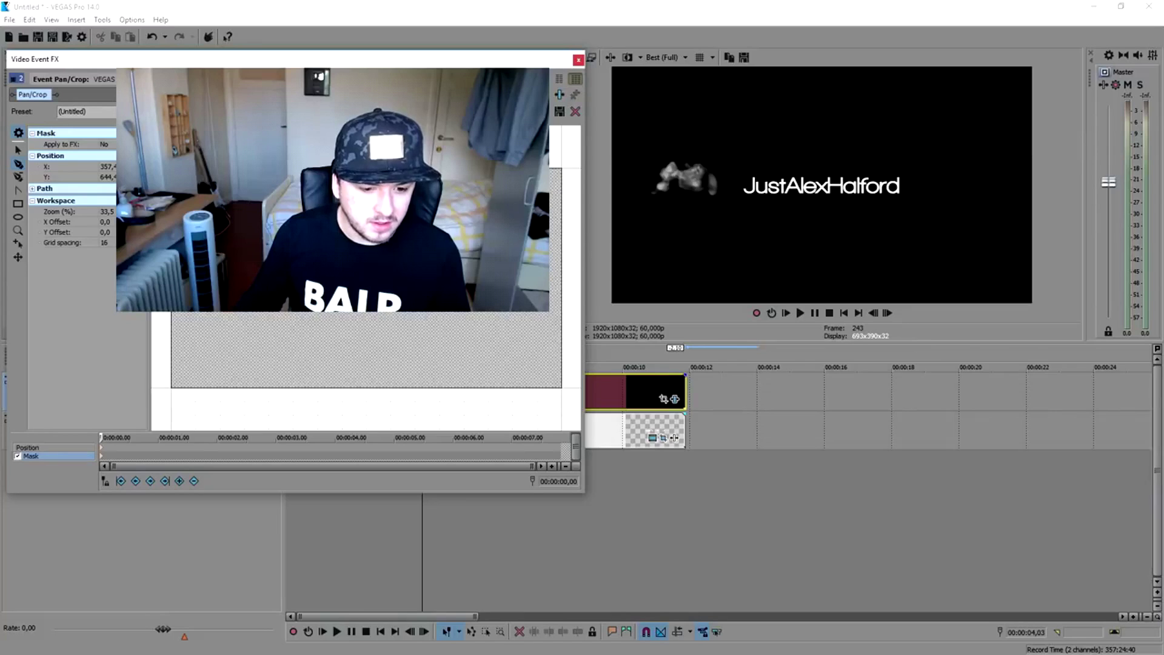
left_click(267, 277)
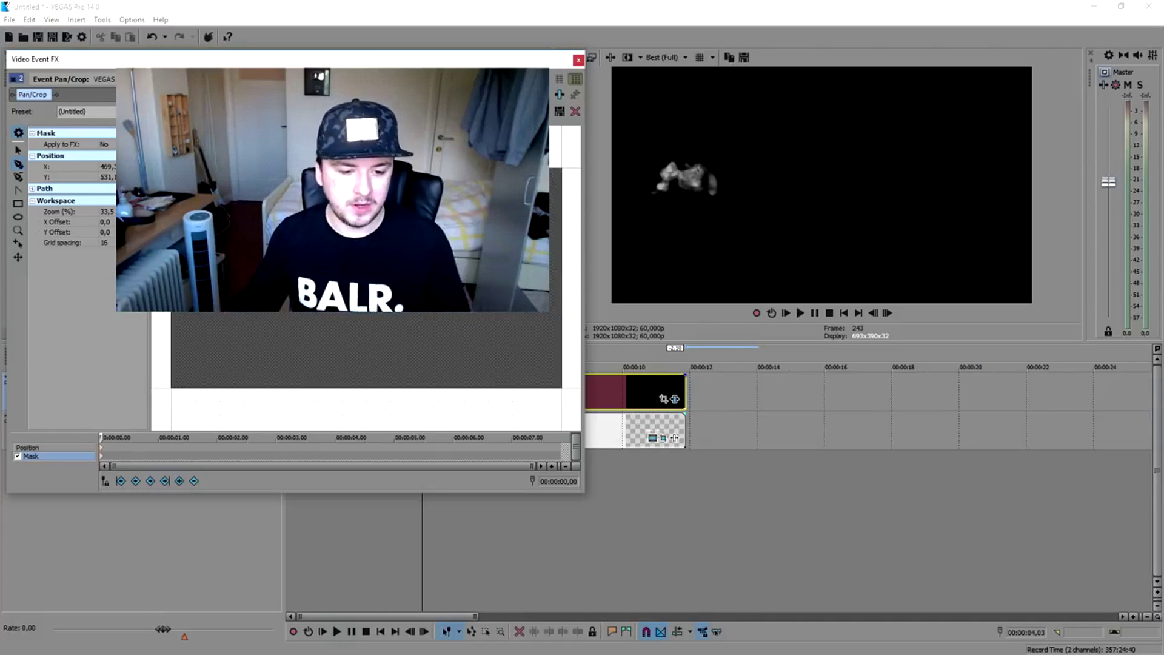
Keyframe the mask at about 0:51 in the event, widening it to uncover the first four letters of the title
left_click(144, 452)
left_click(144, 456)
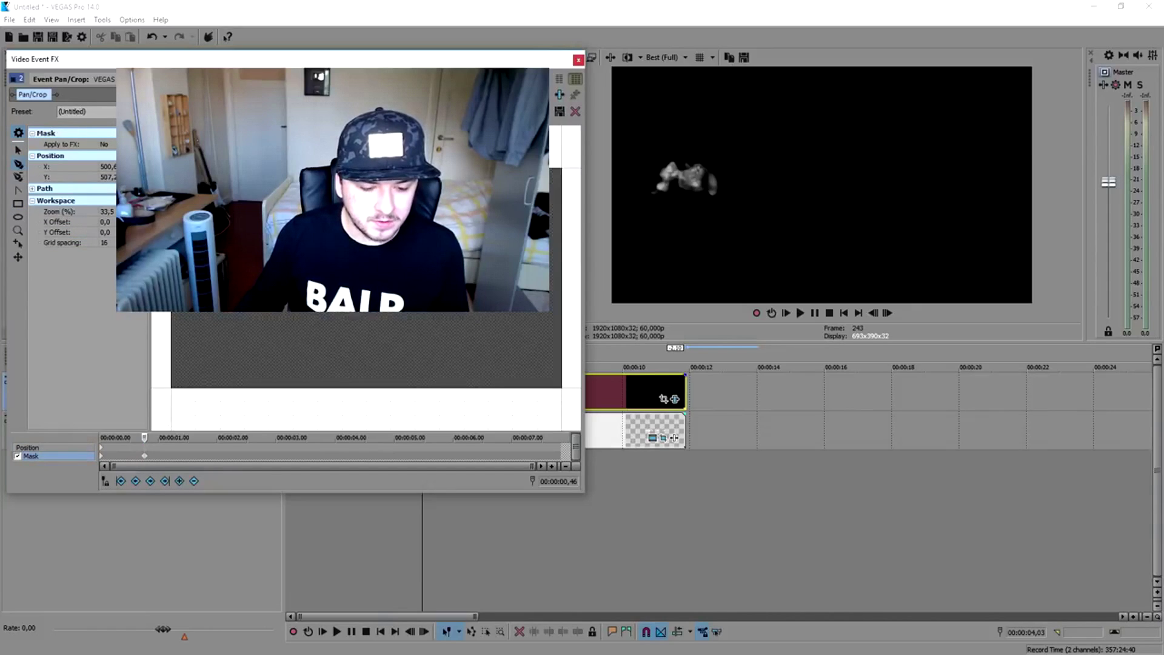
key("ctrl+z")
left_click(18, 204)
left_click_drag(280, 255, 452, 299)
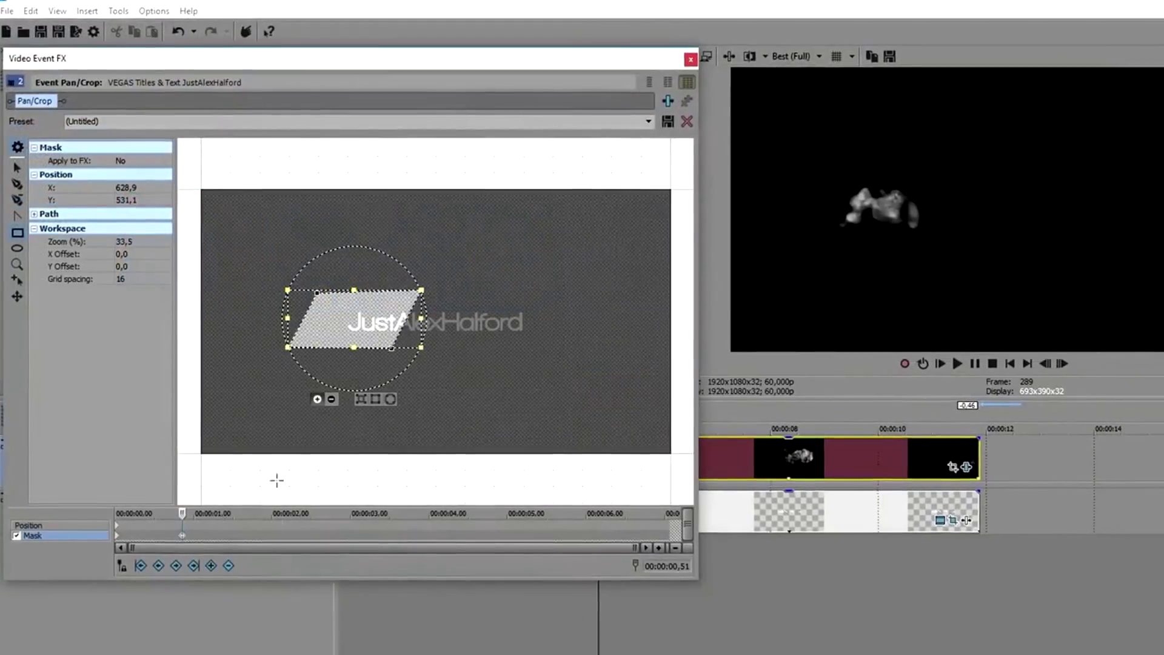
Add mask keyframes at 00:00:01,40 and 00:00:02,30, widening the mask each time to uncover more of the title
left_click(246, 536)
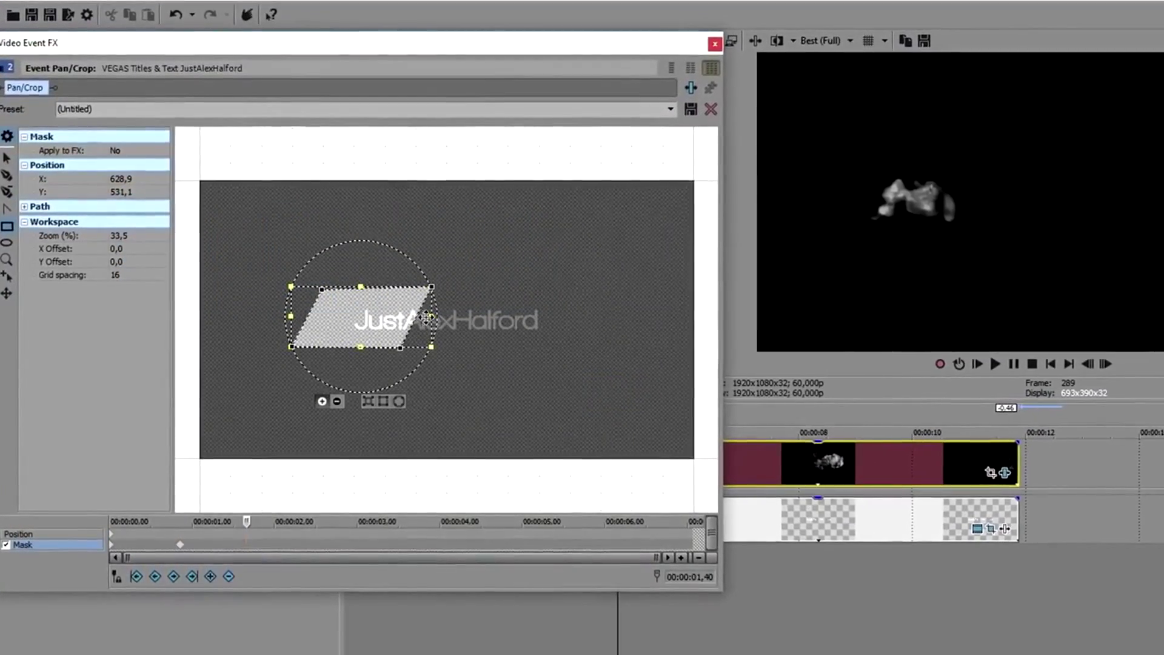
left_click_drag(434, 315, 484, 315)
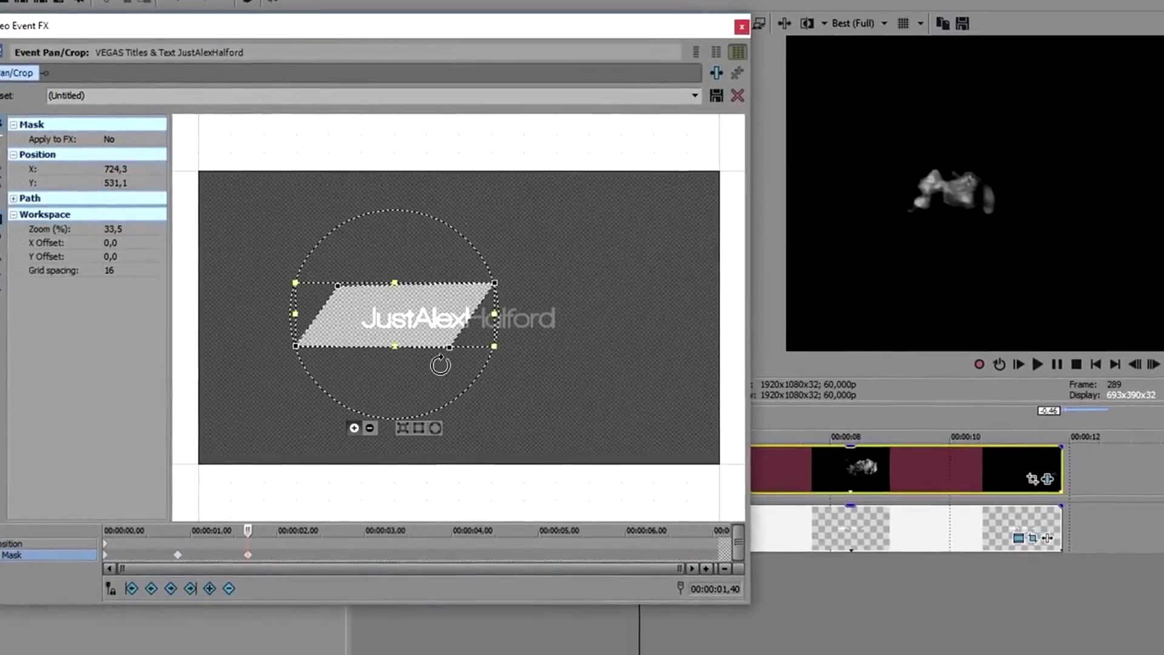
left_click(323, 558)
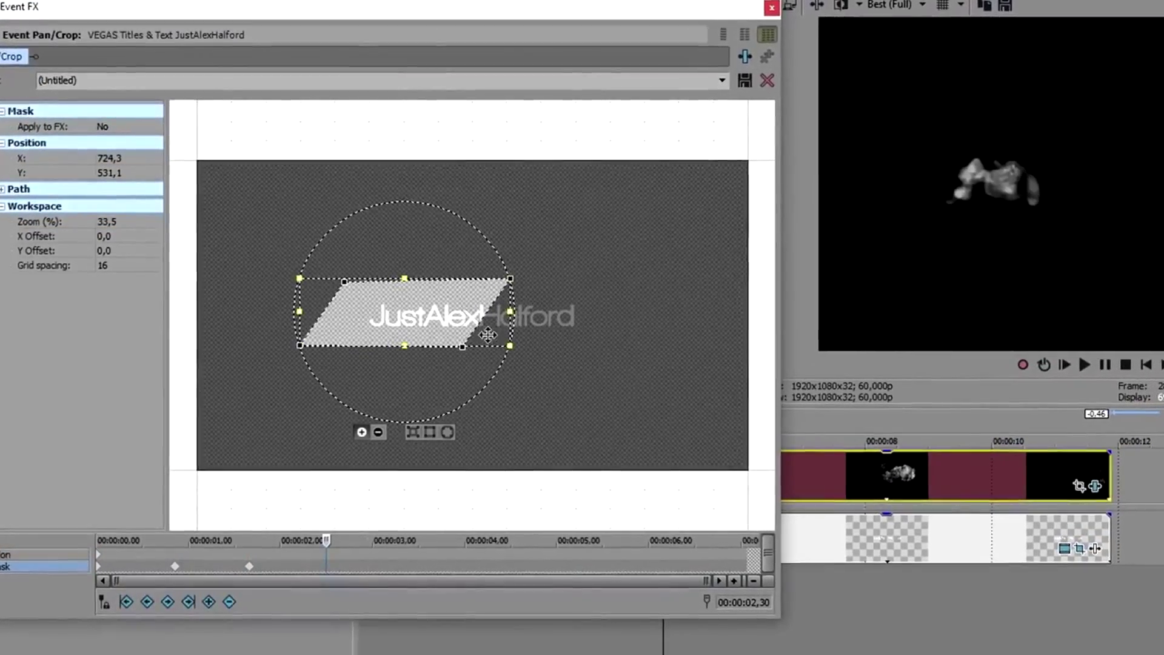
left_click_drag(513, 311, 593, 312)
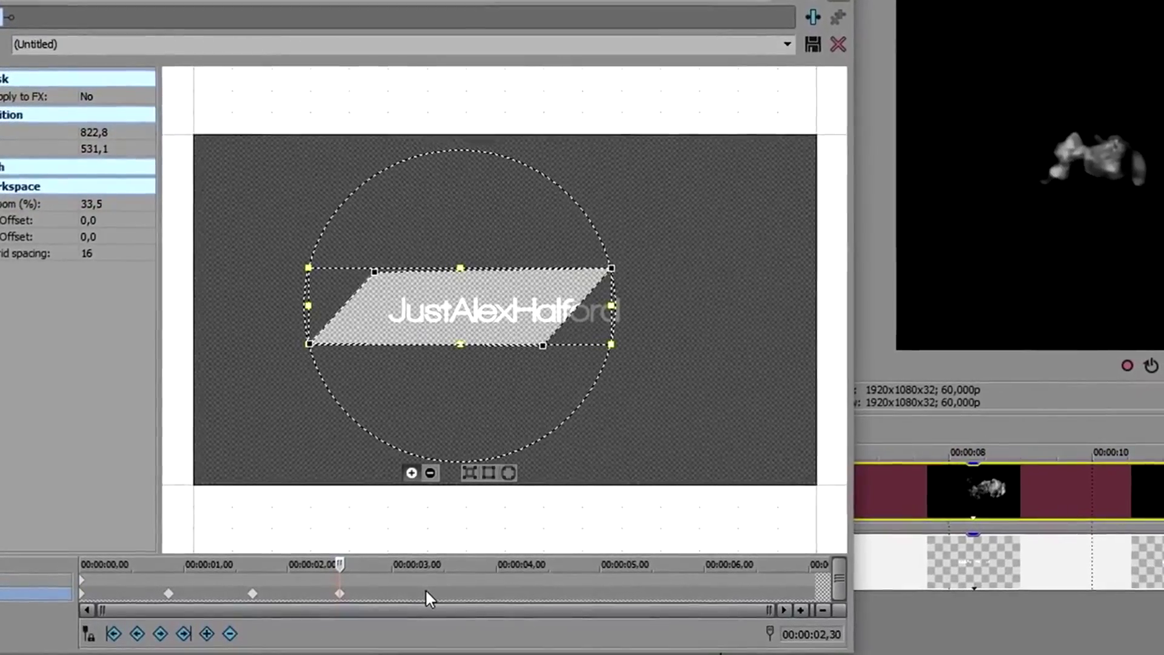
Add mask keyframes at about 3, 4 and 5 seconds, widening the mask each time until it covers the whole title
left_click(416, 577)
left_click_drag(617, 305, 652, 307)
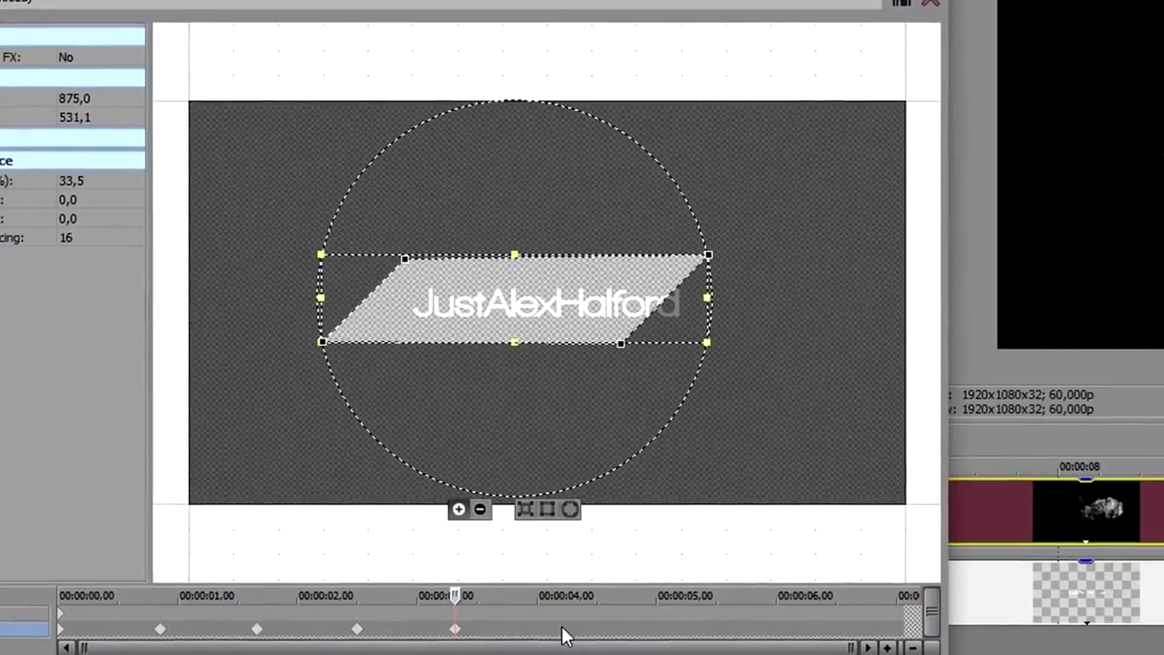
left_click(544, 617)
left_click_drag(717, 297, 742, 296)
left_click(698, 618)
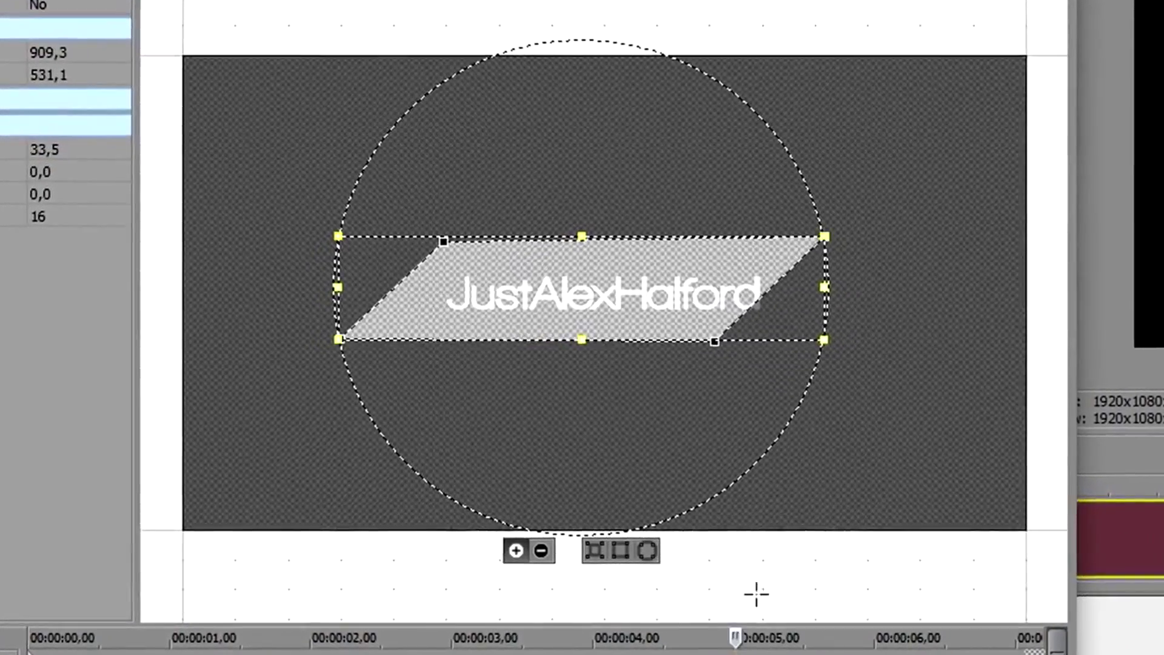
left_click_drag(845, 297, 962, 281)
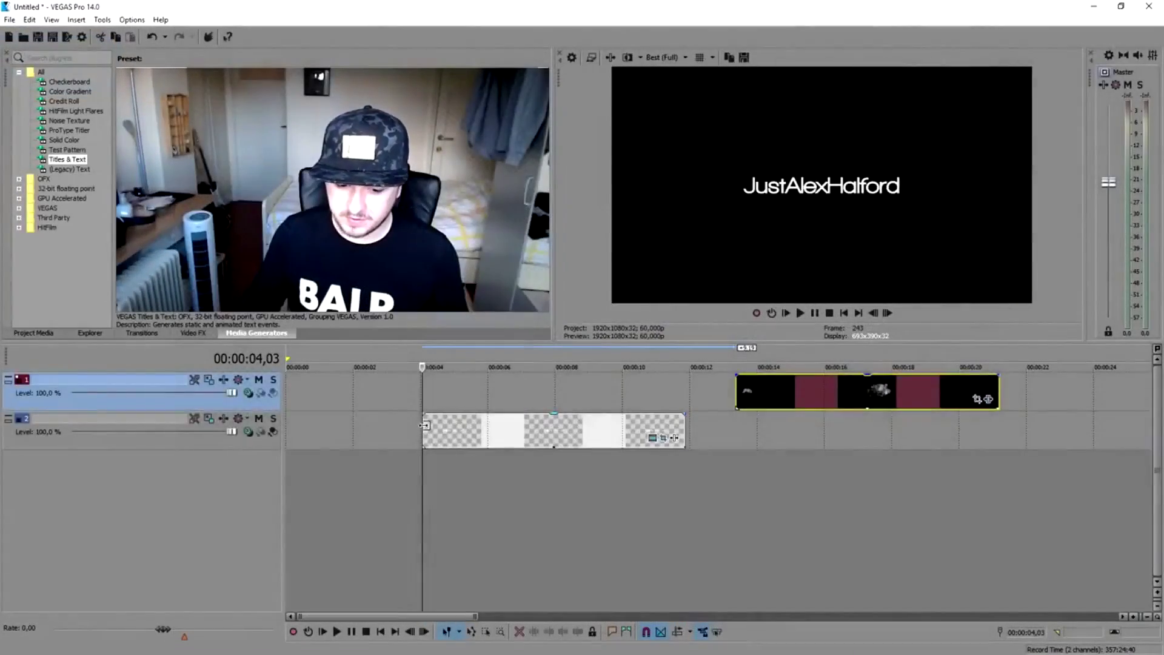
Play the text event from its start to check the mask reveal
left_click(431, 443)
key("space")
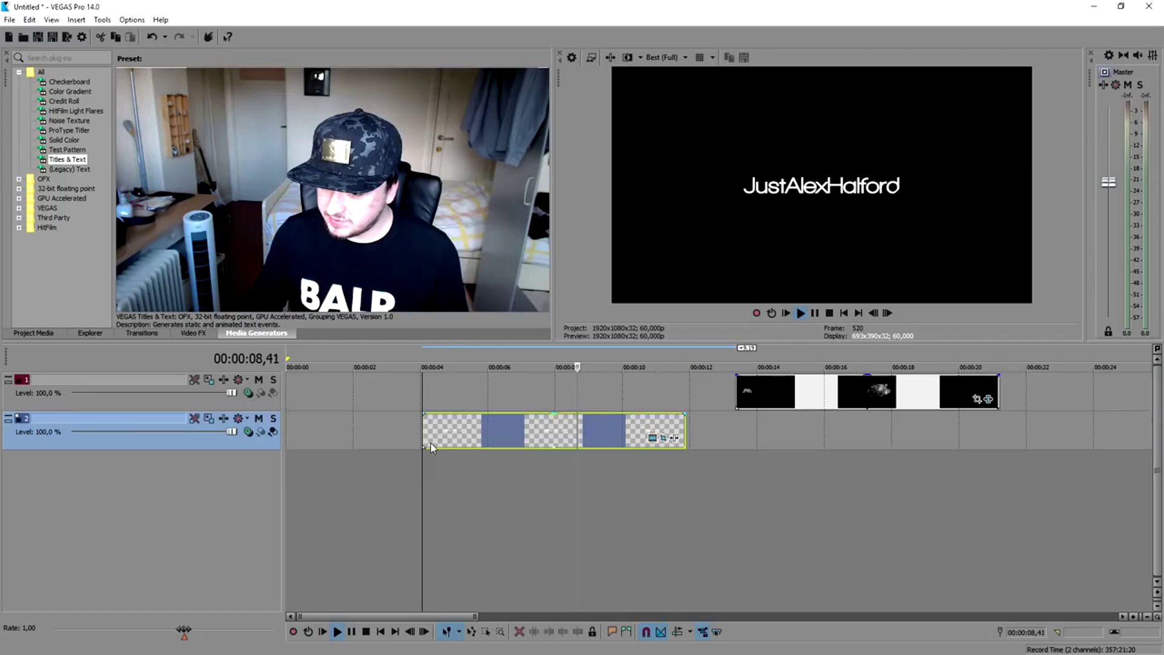
key("space")
Split the text event at about 00:00:04,49 and delete the part before the split
scroll(686, 440, "up", 4)
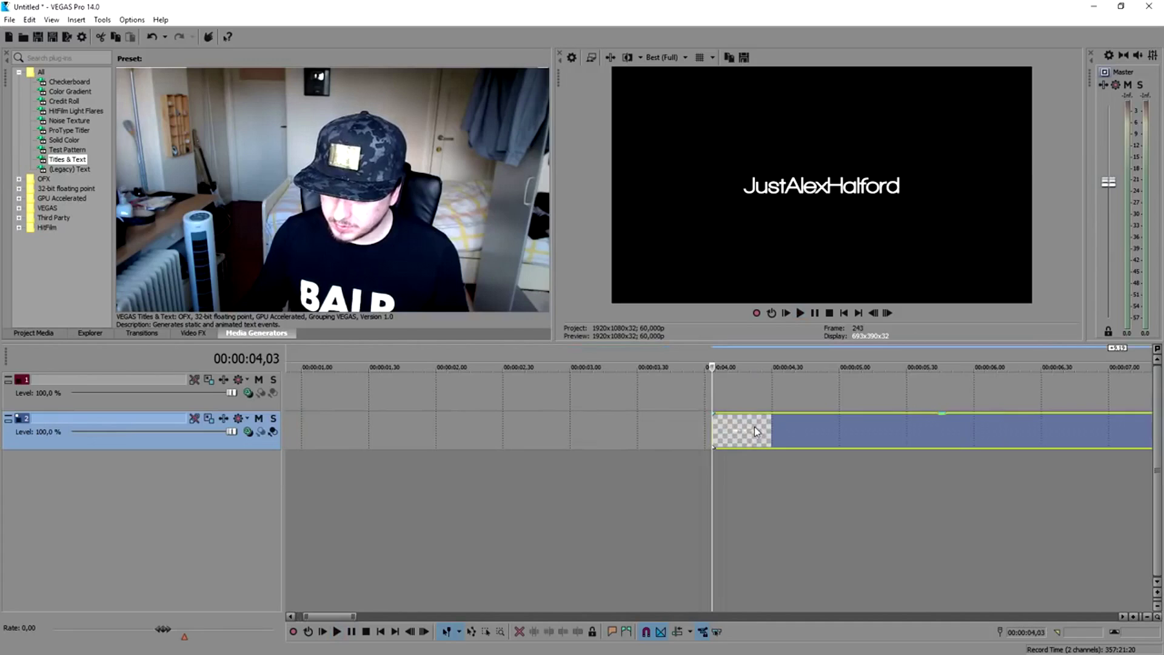
left_click(755, 427)
left_click(846, 419)
left_click(817, 434)
left_click(809, 435)
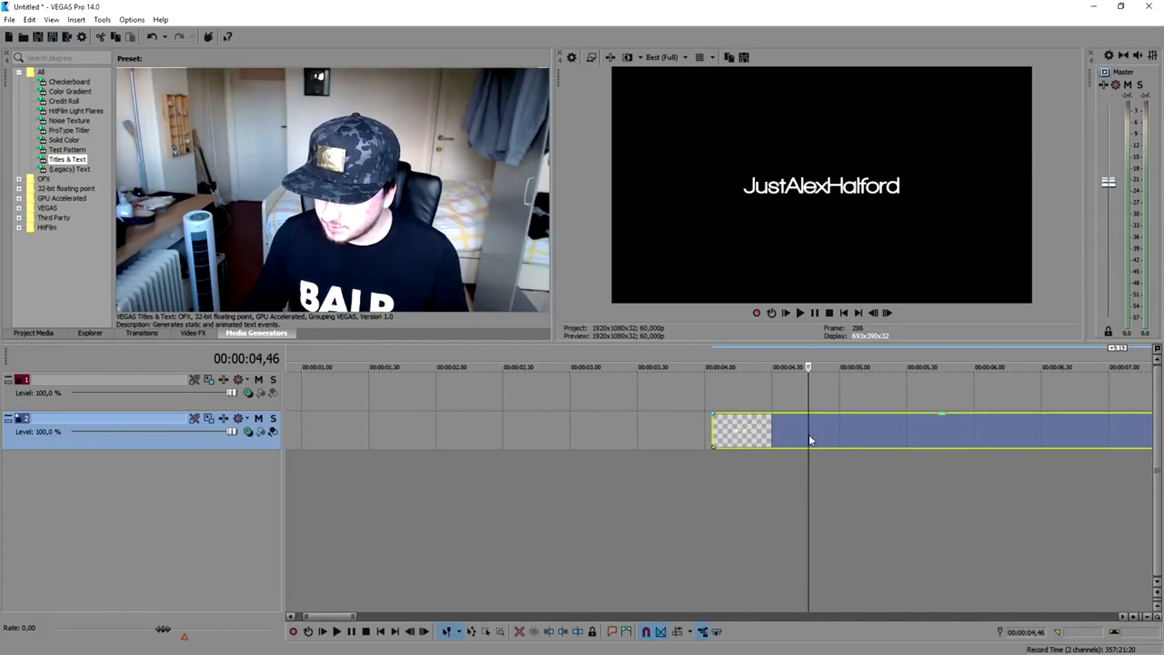
left_click(887, 312)
left_click(888, 313)
left_click(887, 313)
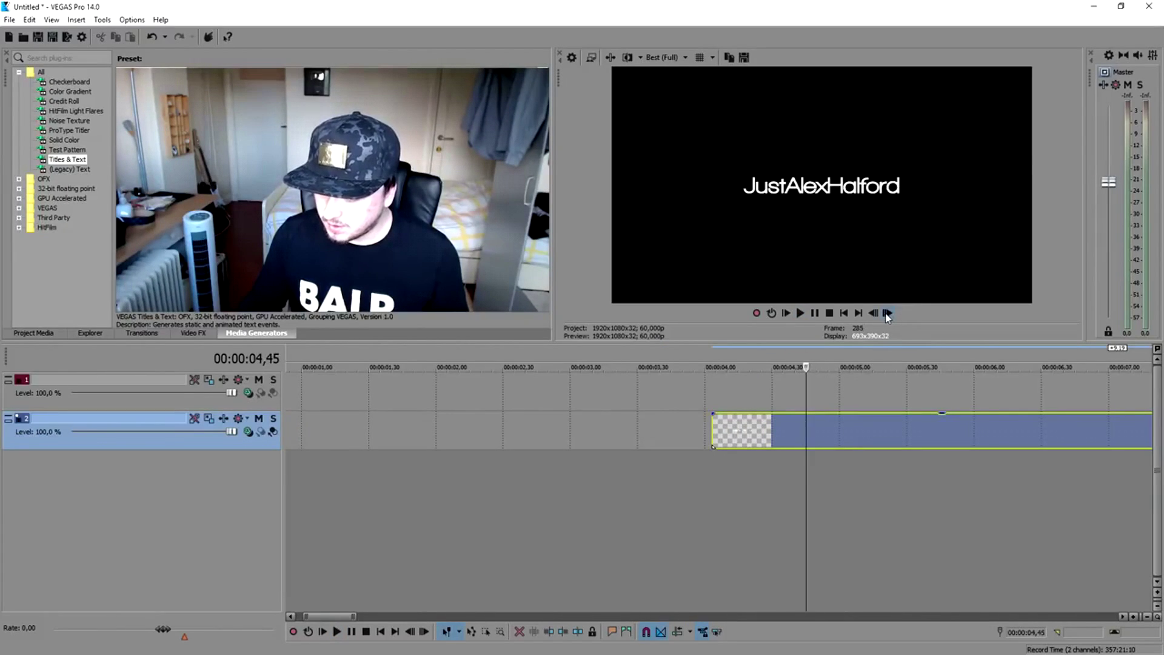
left_click(887, 314)
left_click(887, 314)
key("s")
left_click(771, 423)
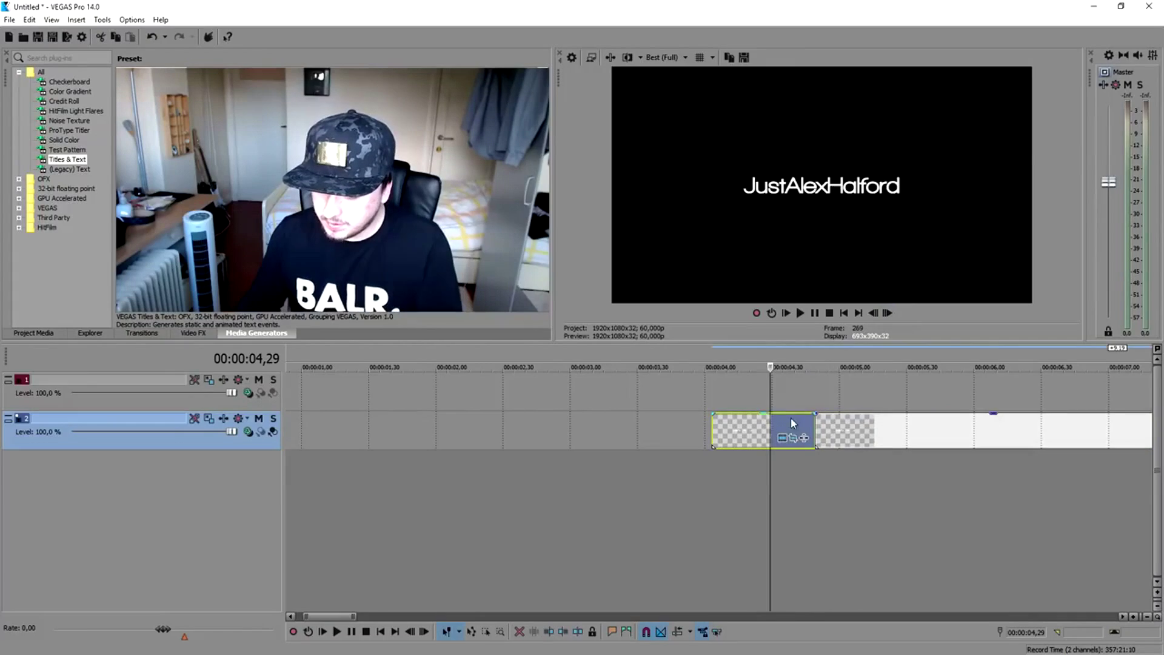
key("Delete")
Move the smoke clip to start with the text event at 00:00:04,49 and trim its end to match the text event
left_click(817, 421)
scroll(803, 424, "down", 3)
left_click_drag(905, 389, 537, 383)
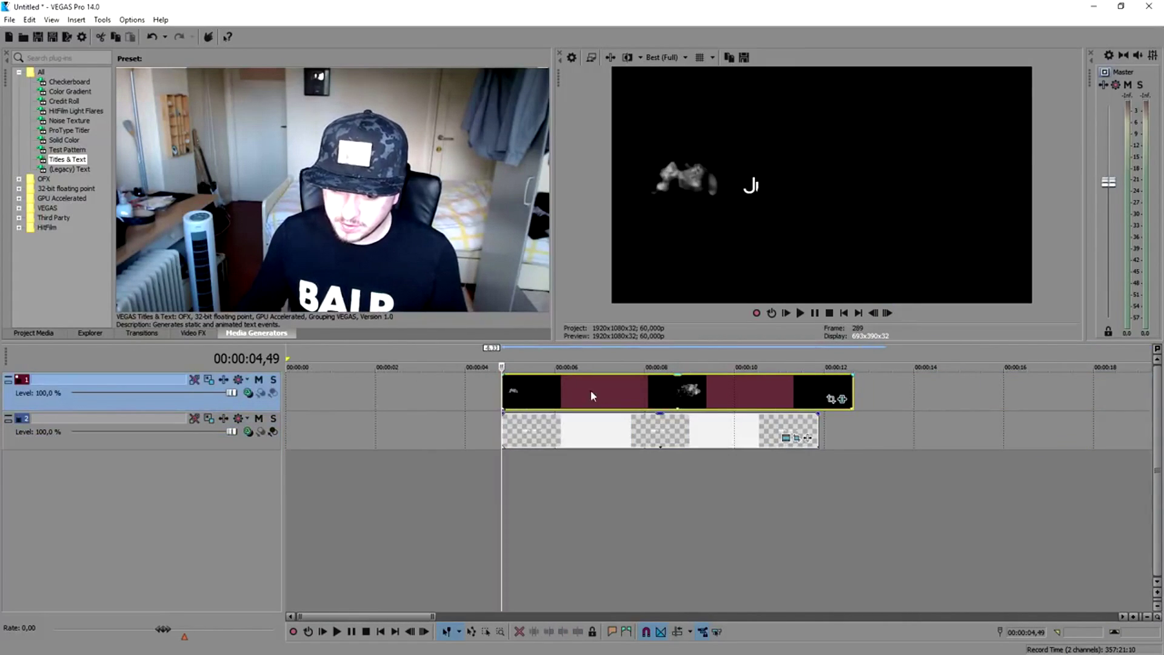
left_click_drag(853, 387, 819, 386)
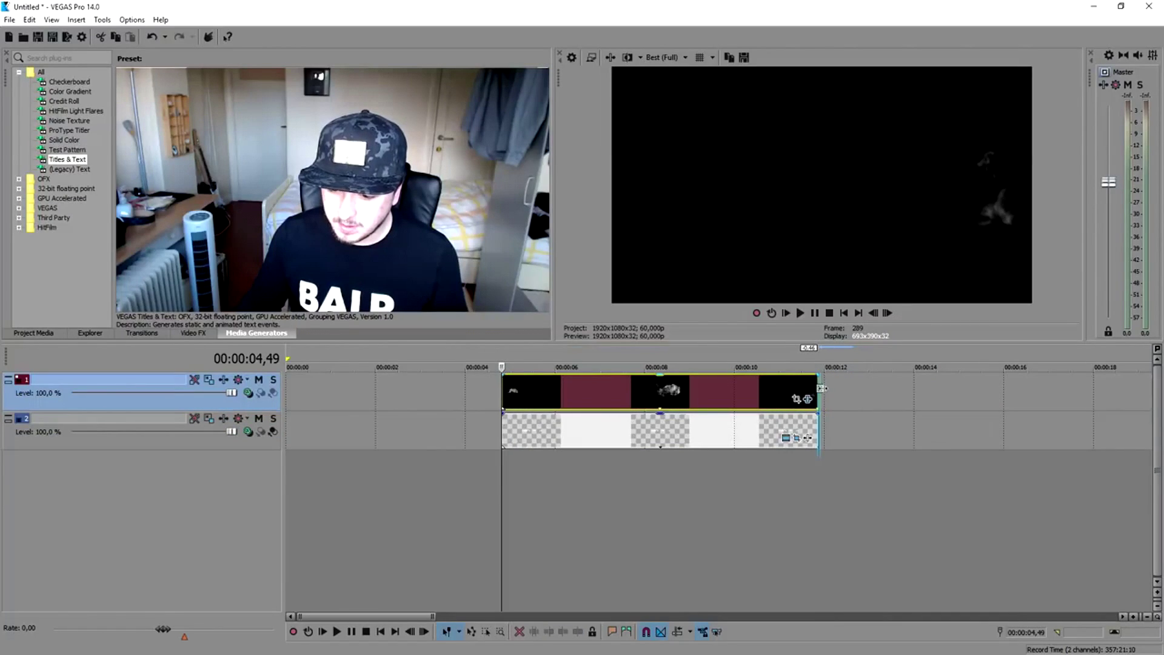
Shift the smoke track with Track Motion to about X 304, Y -20 so the smoke covers the title's first letter
left_click(209, 380)
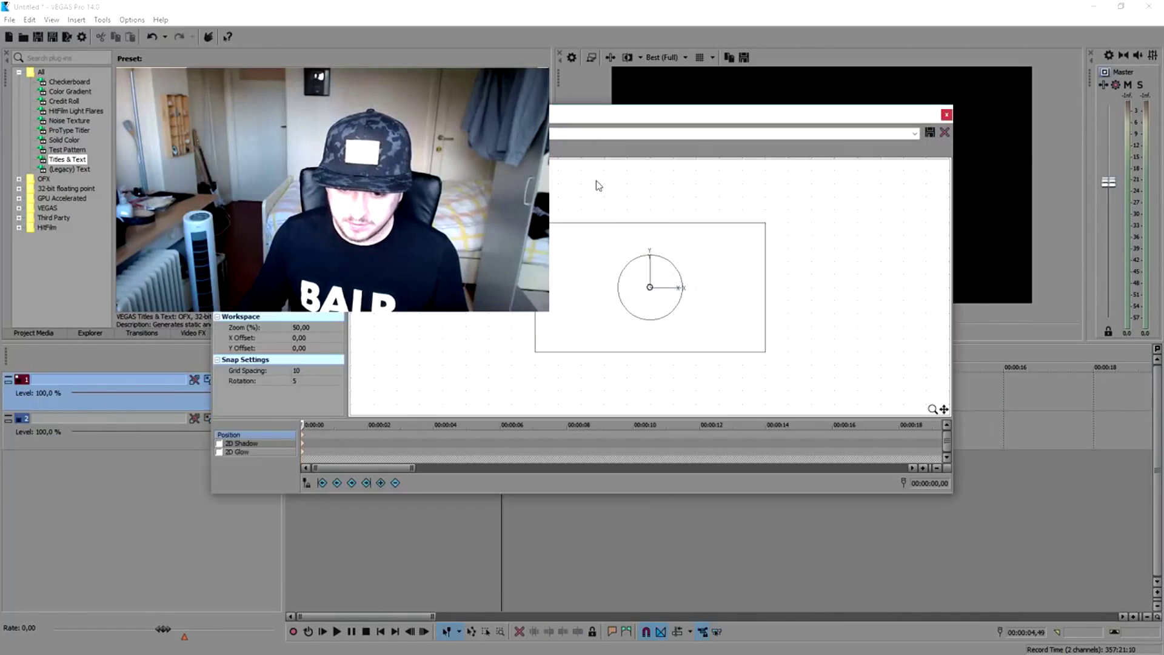
left_click_drag(578, 104, 529, 324)
left_click_drag(679, 471, 712, 467)
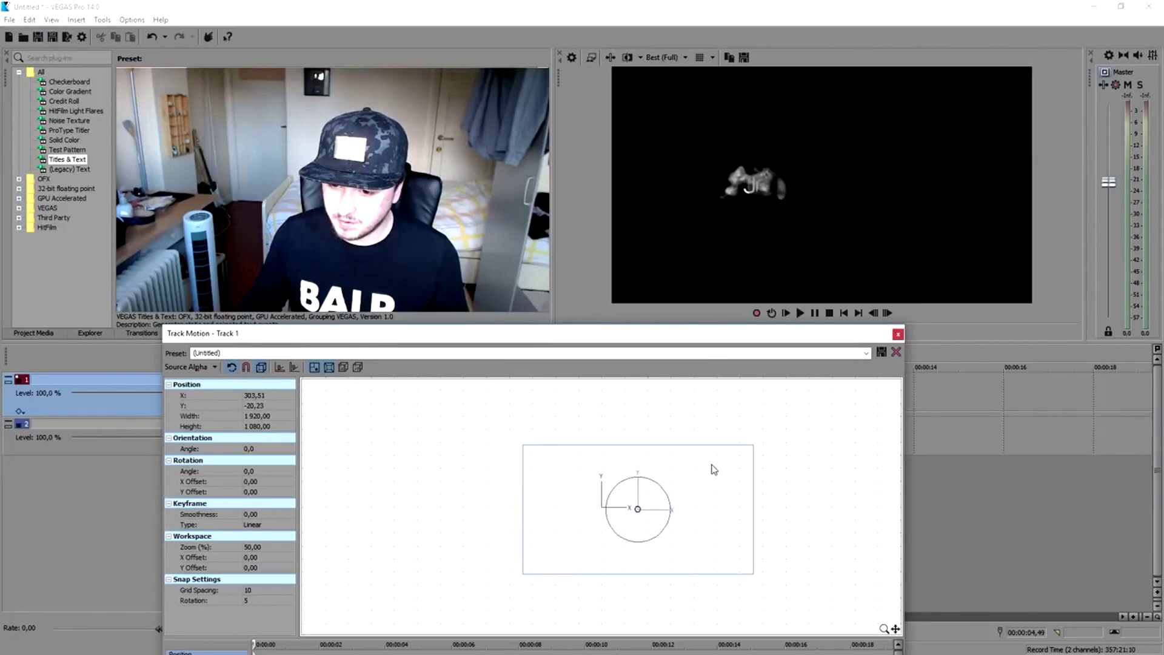
left_click(898, 334)
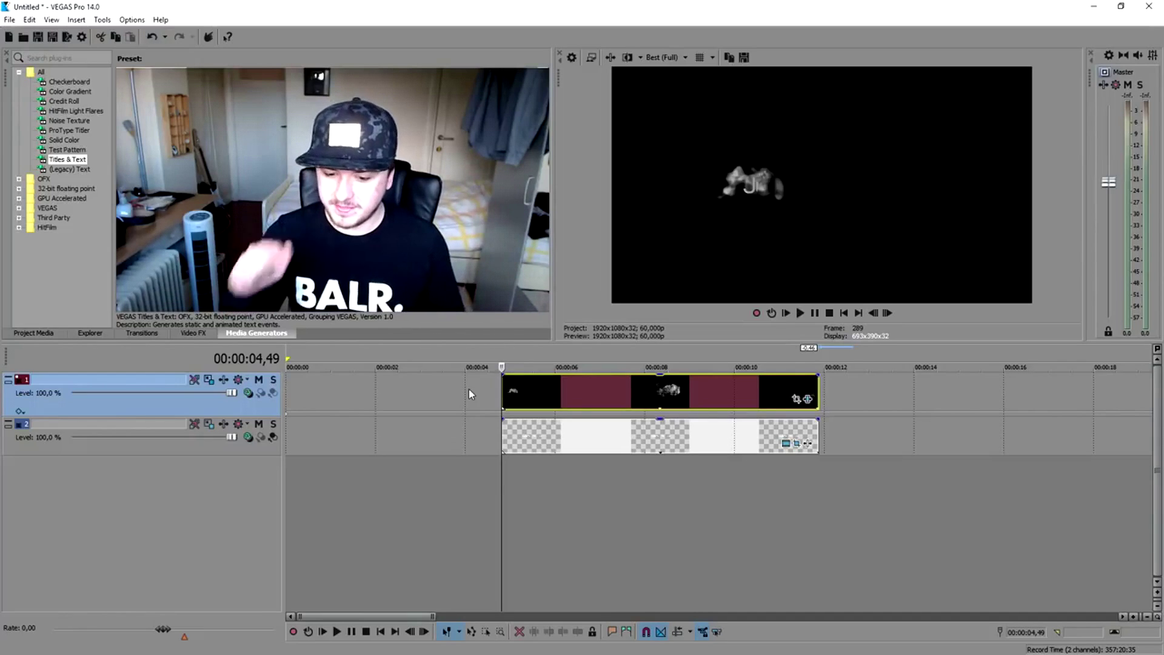
Play the title animation to check how the smoke lines up with the text reveal
key("space")
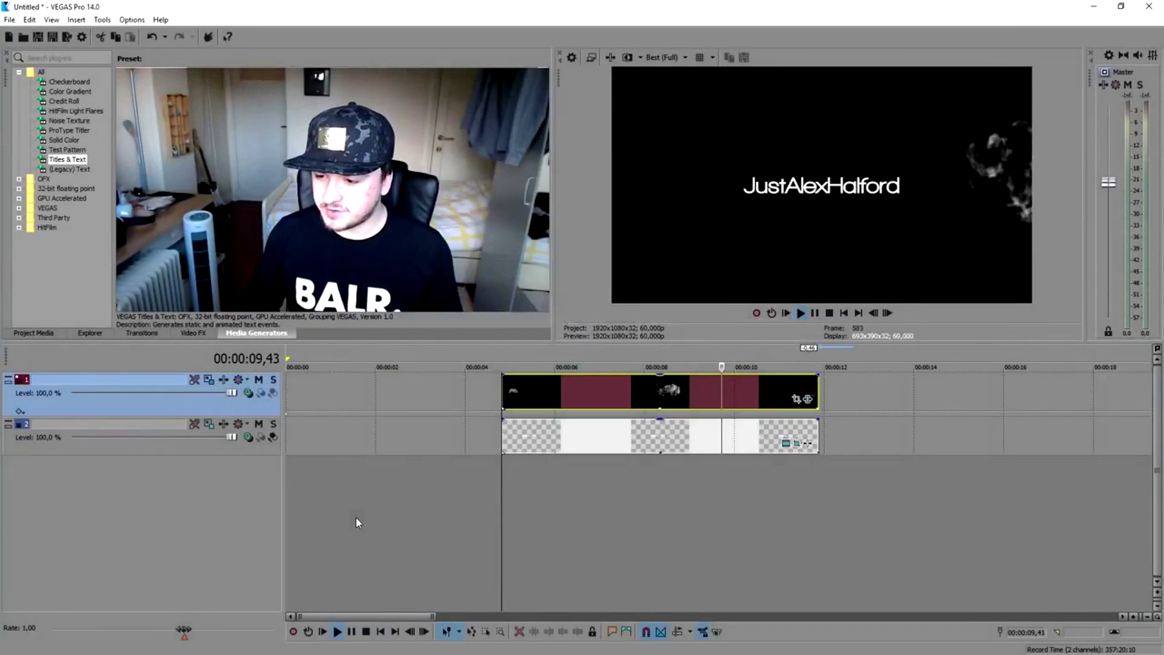
key("space")
key("space")
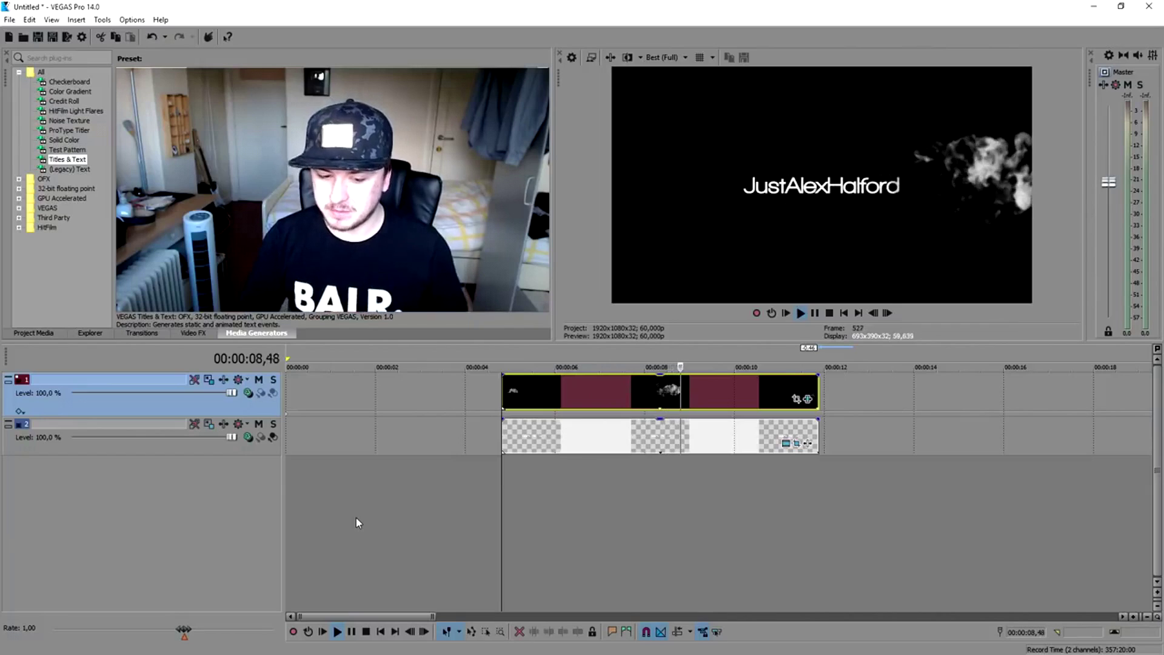
key("space")
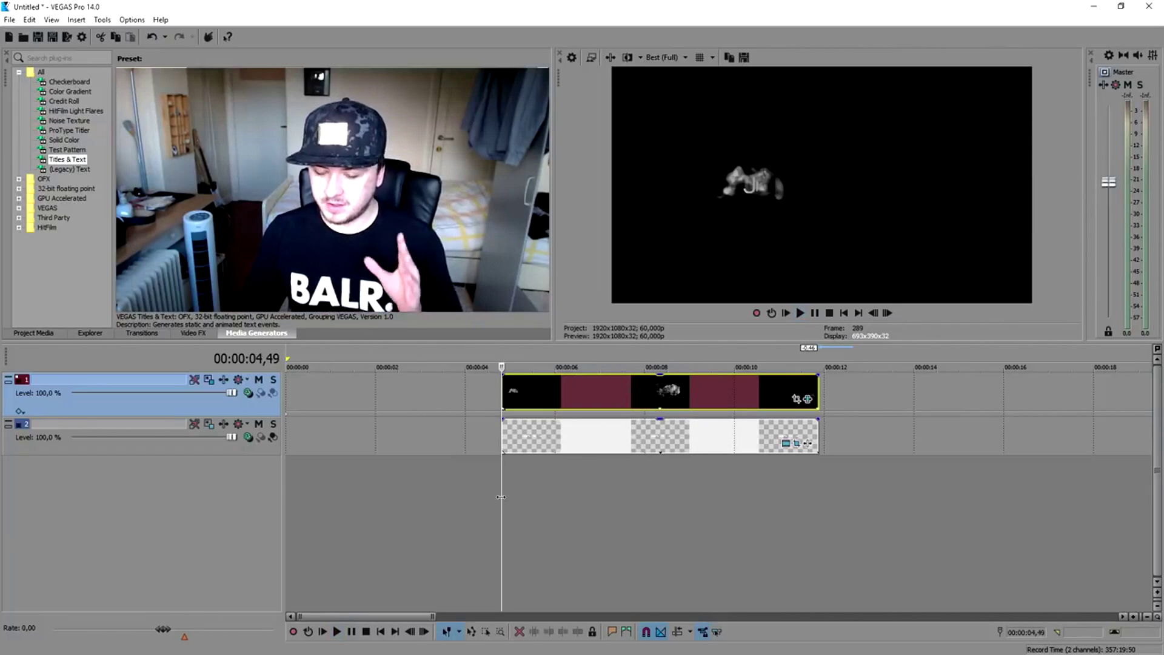
Nudge the smoke track slightly back to the left with Track Motion and play the animation to check it
left_click(208, 381)
scroll(598, 493, "up", 4)
mouse_move(617, 488)
left_mouse_down()
mouse_move(600, 485)
mouse_move(607, 494)
left_mouse_up()
left_click(899, 335)
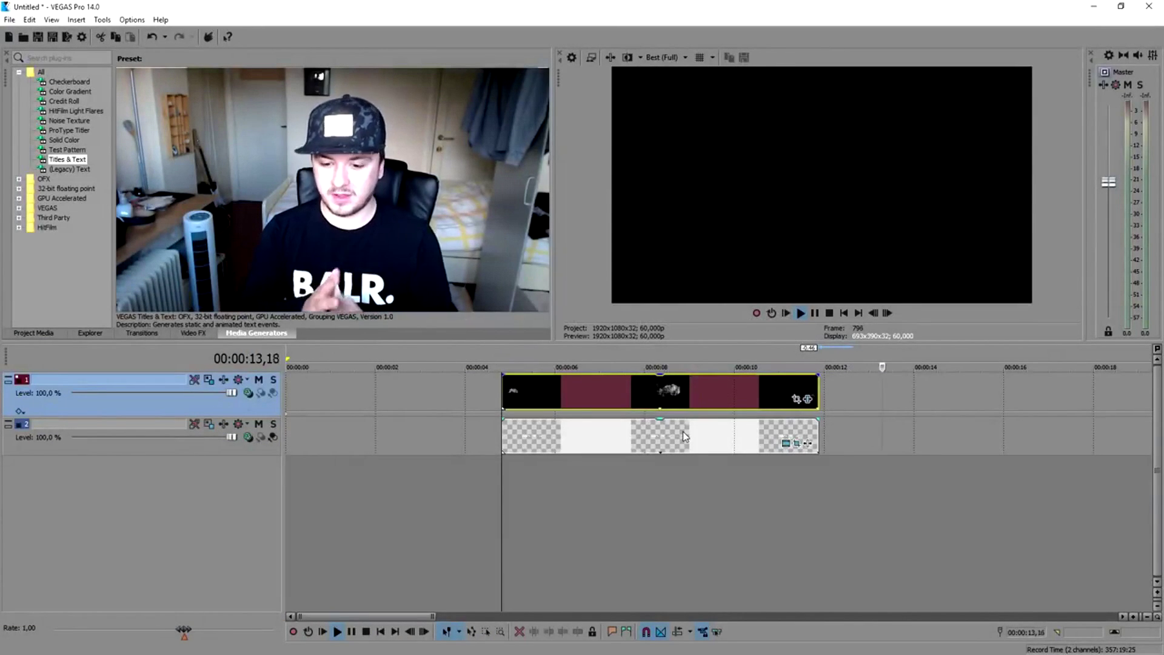
key("space")
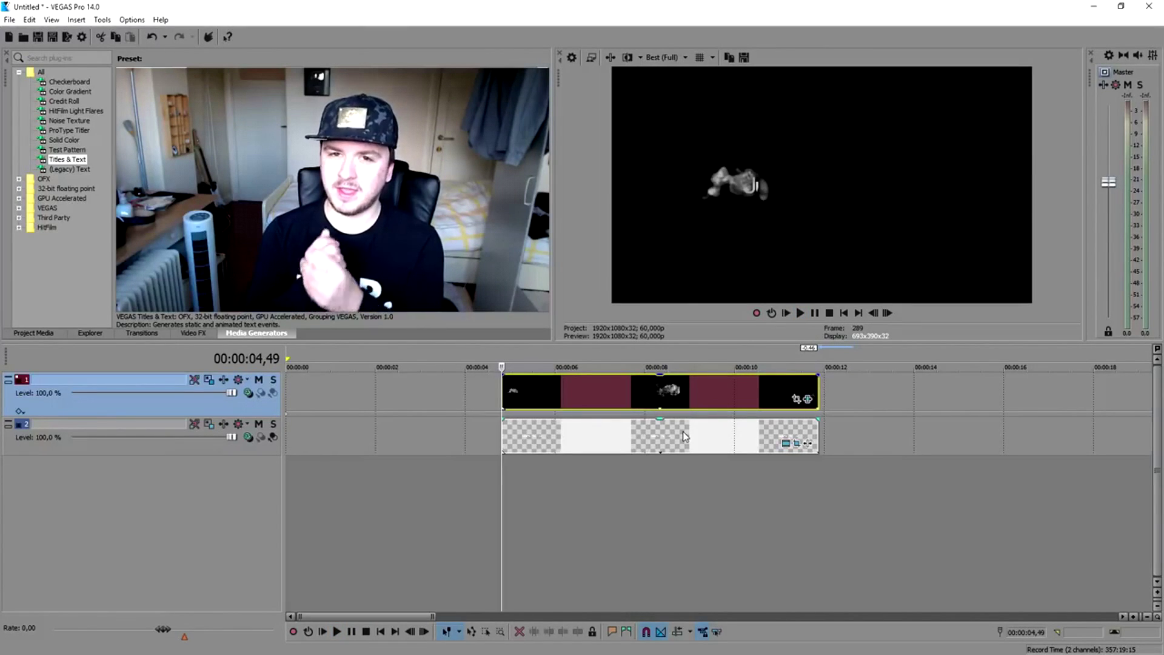